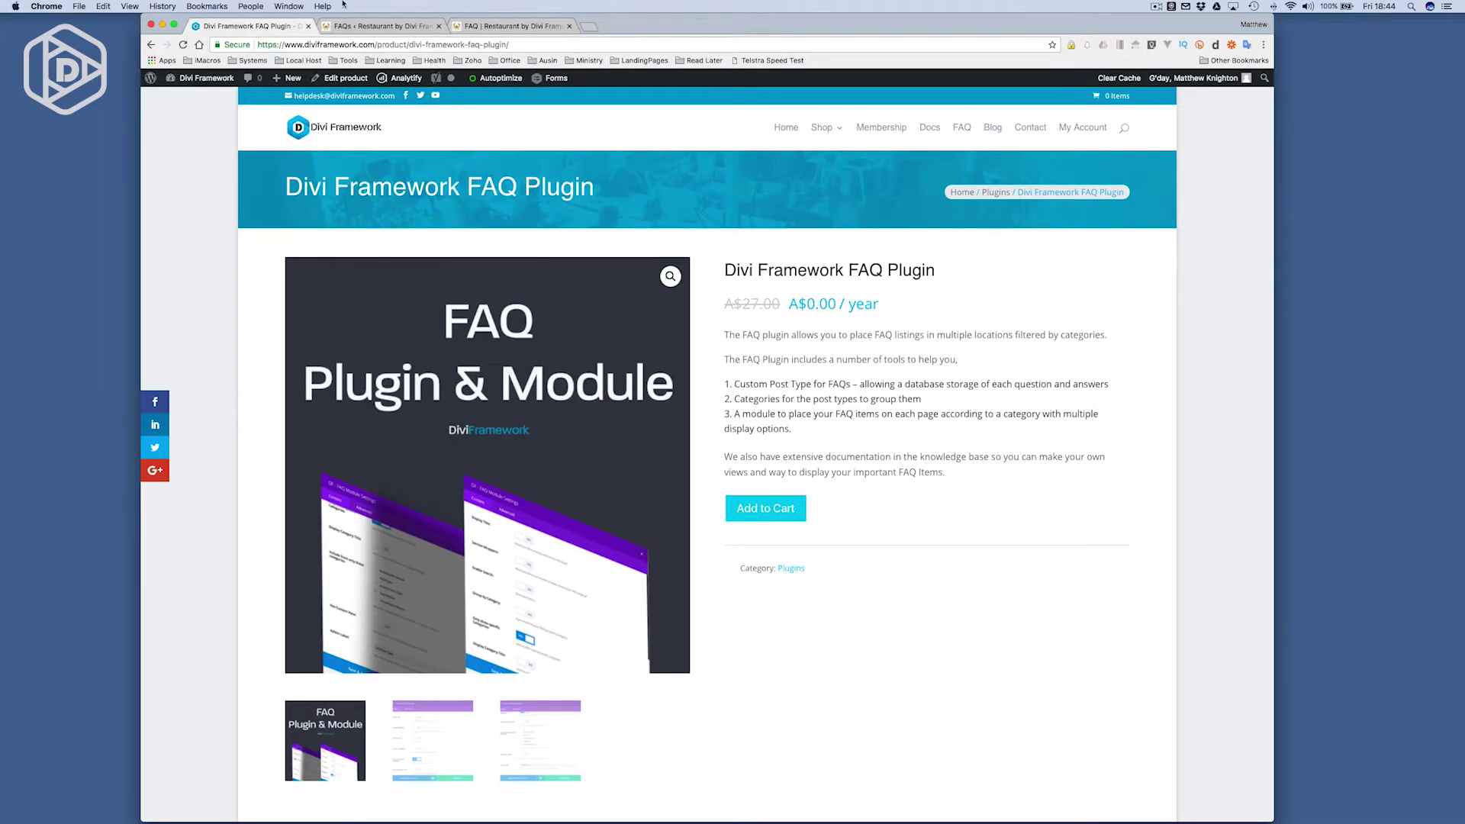
Look over the FAQ list, one FAQ entry and the FAQ categories, then view the live FAQ page.
{"action": "left_click", "coordinate": [360, 26]}
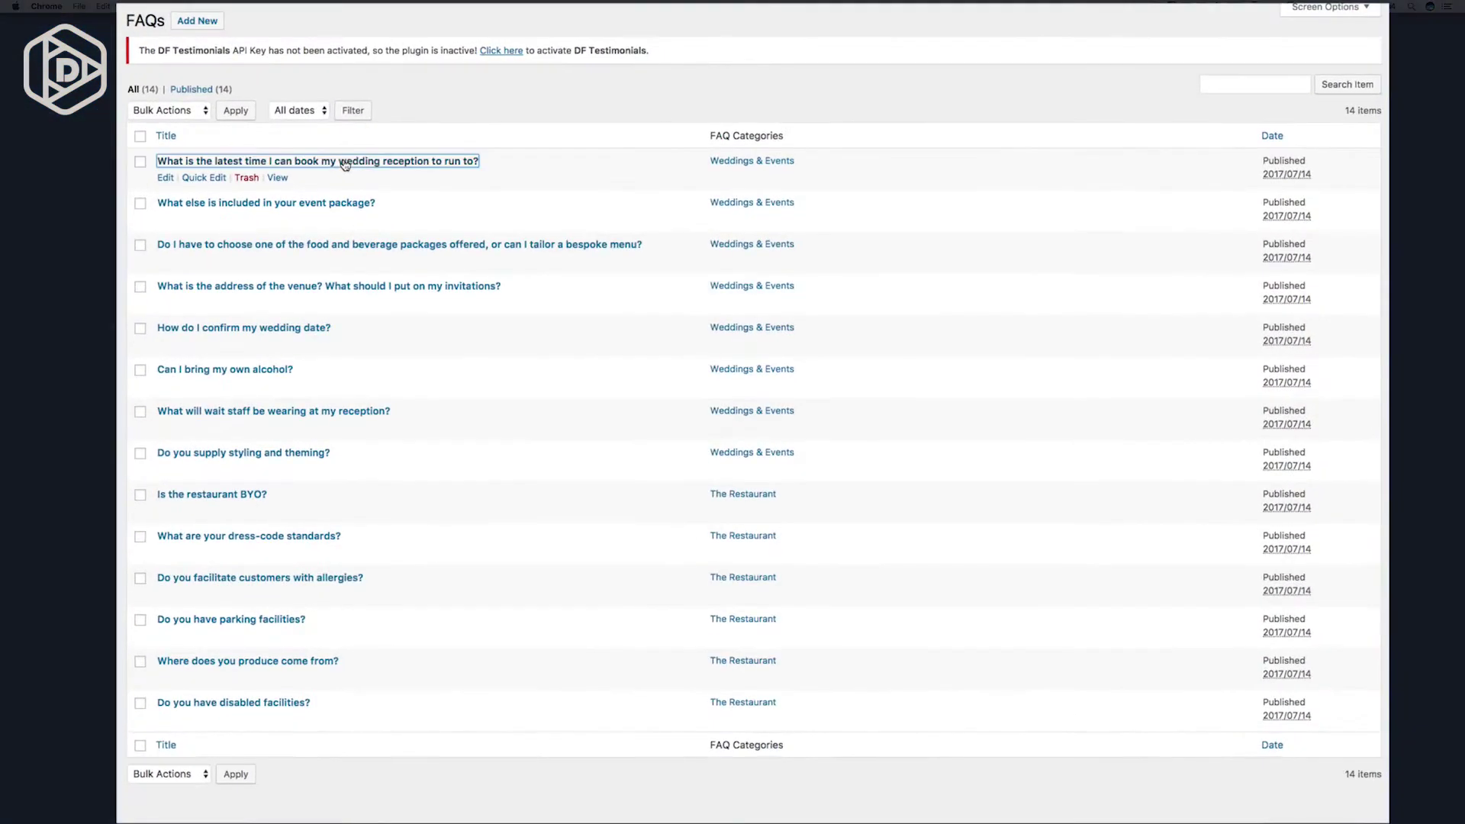
{"action": "left_click", "coordinate": [389, 202]}
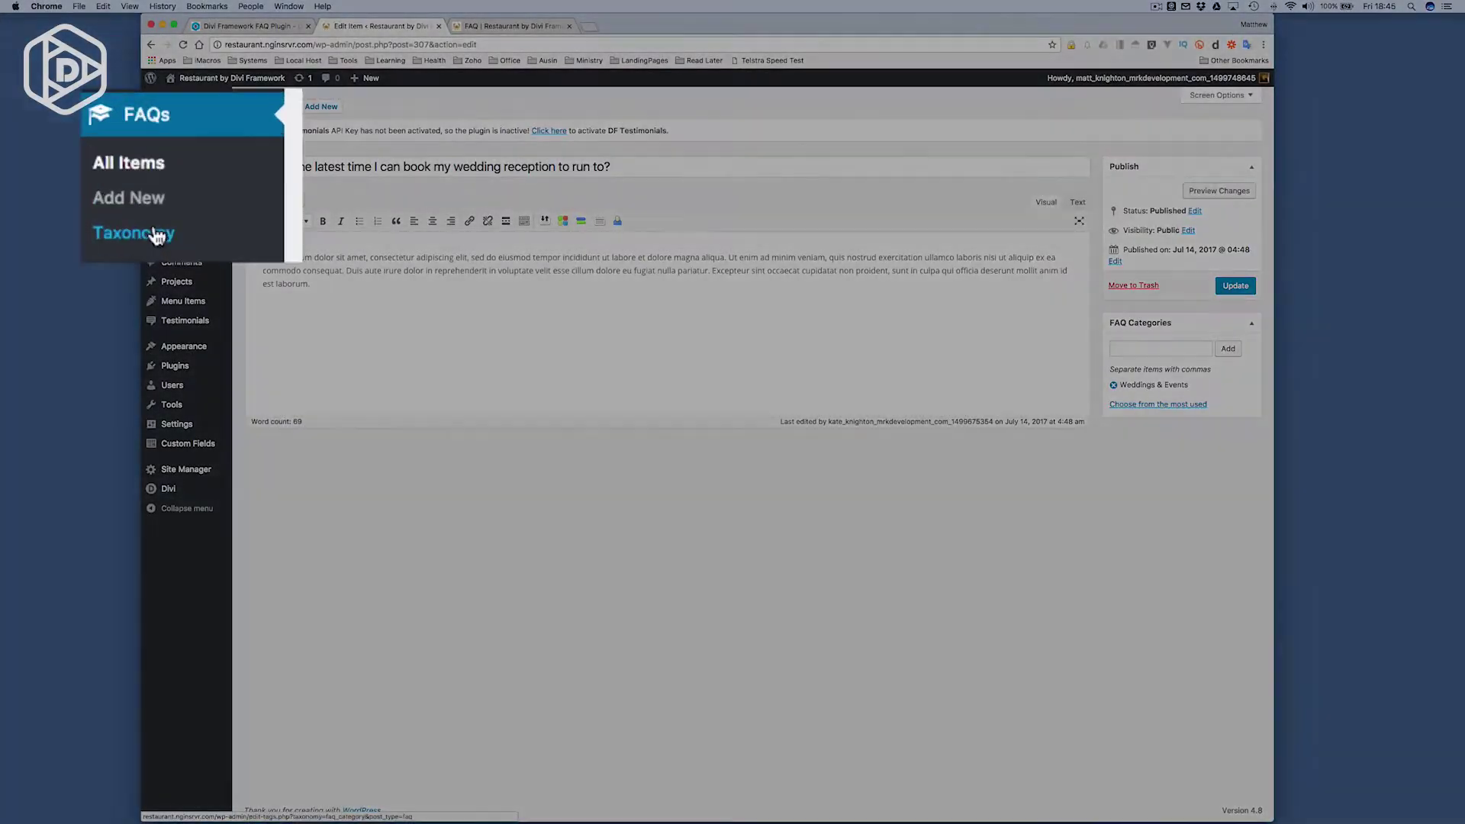
{"action": "left_click", "coordinate": [165, 201]}
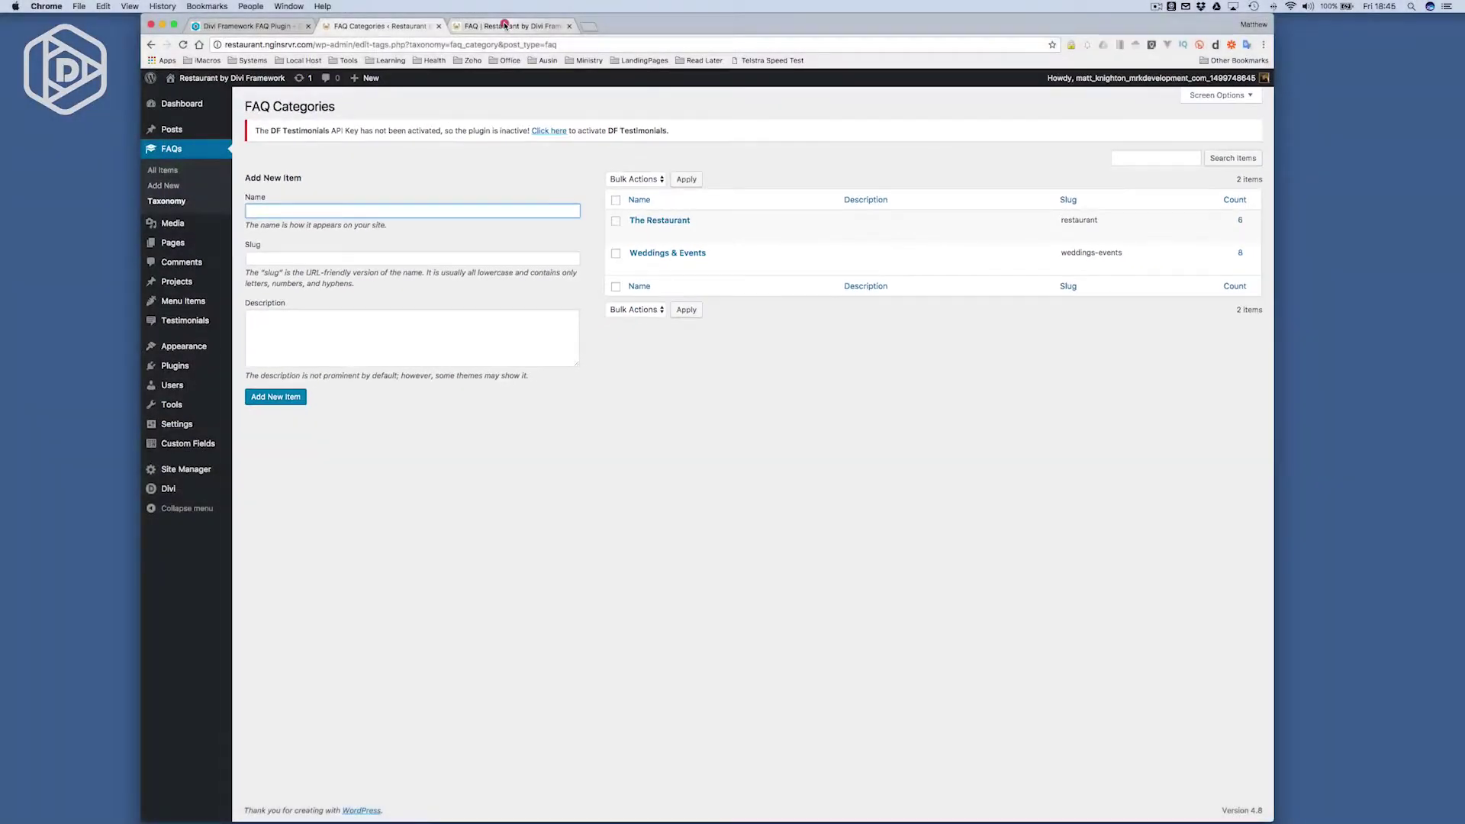
{"action": "left_click", "coordinate": [504, 26]}
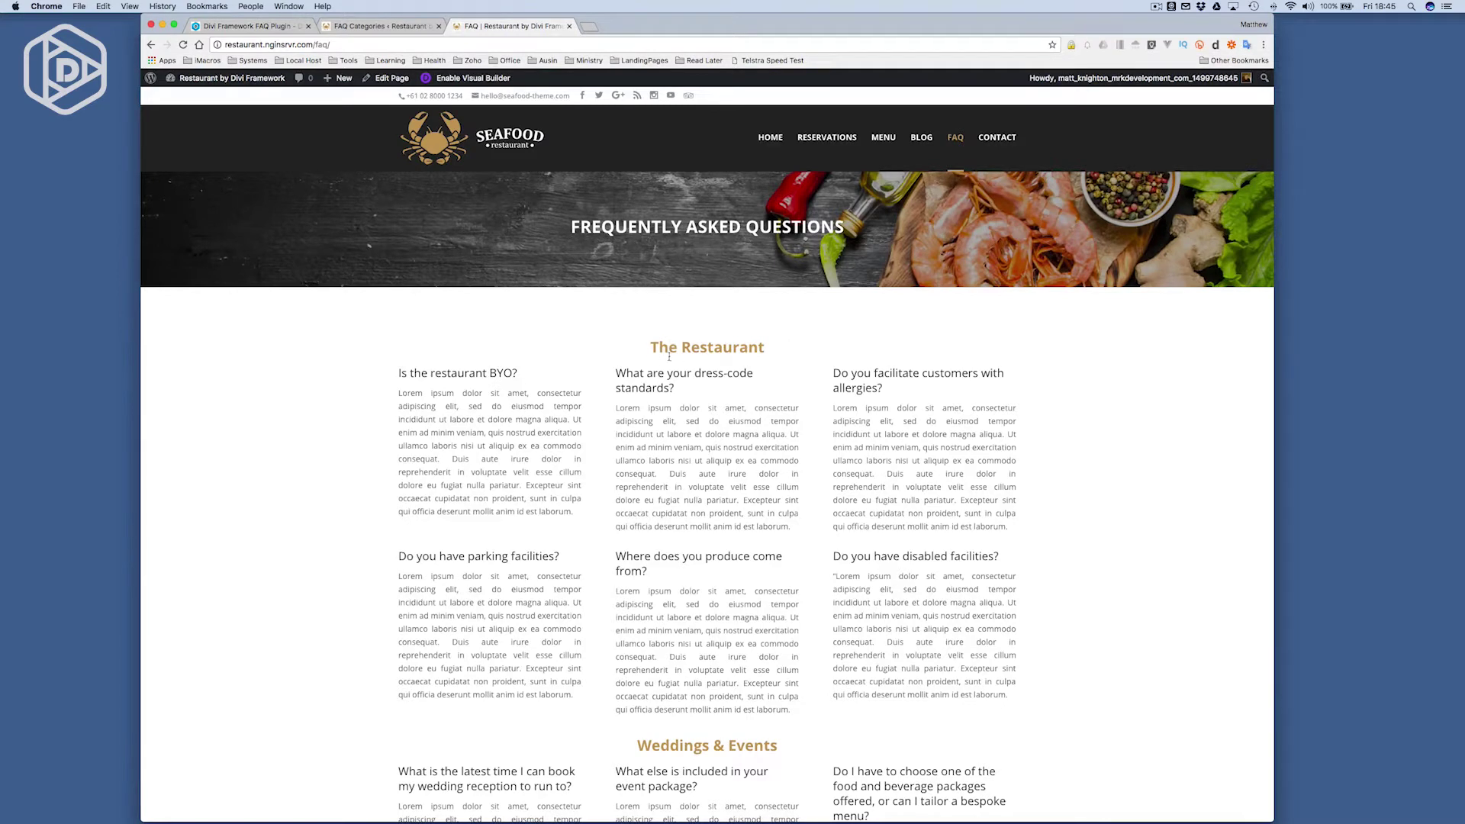
{"action": "scroll", "coordinate": [727, 366], "scroll_direction": "down", "scroll_amount": 6}
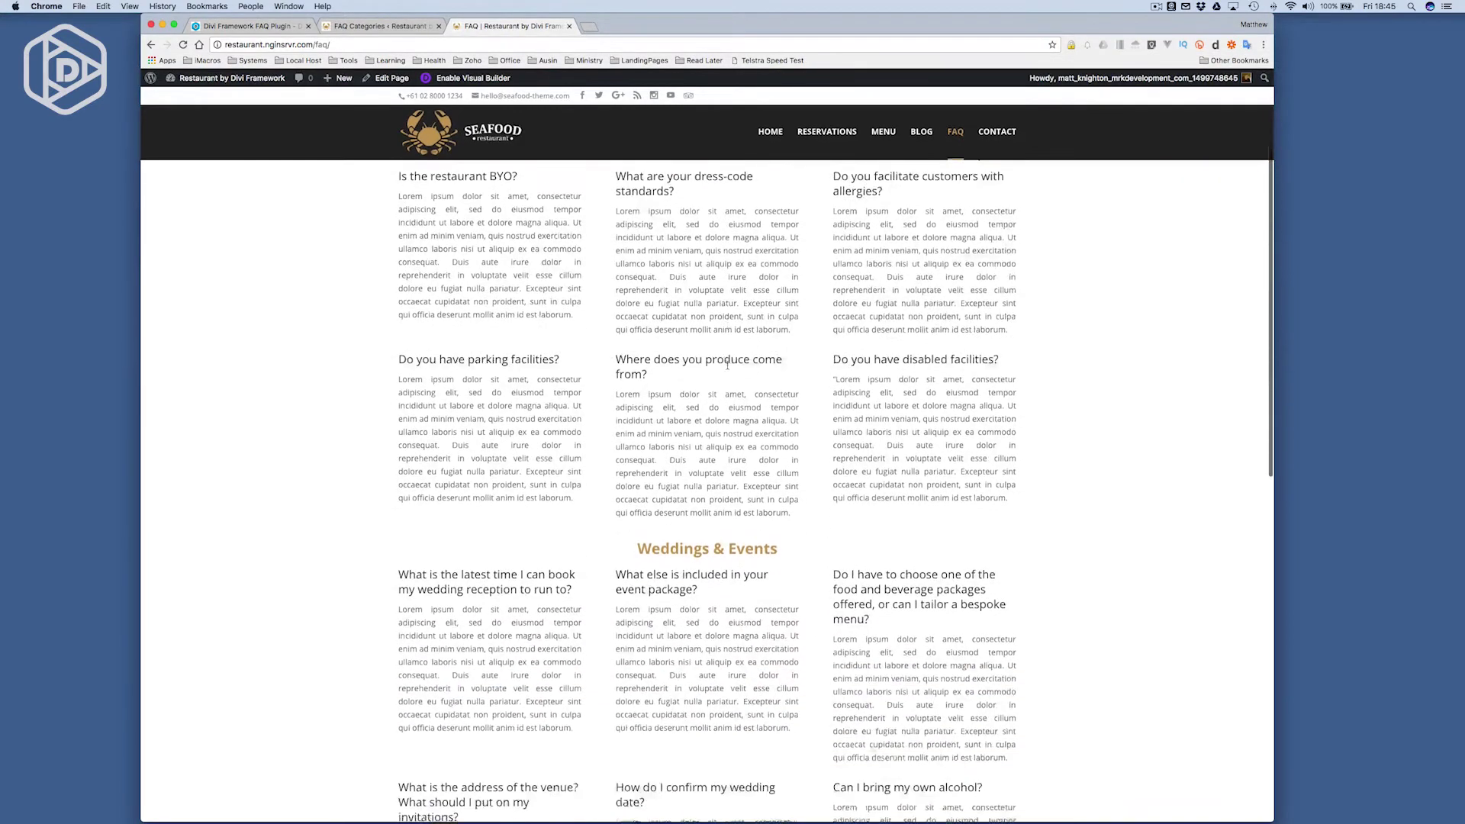
{"action": "scroll", "coordinate": [727, 365], "scroll_direction": "down", "scroll_amount": 4}
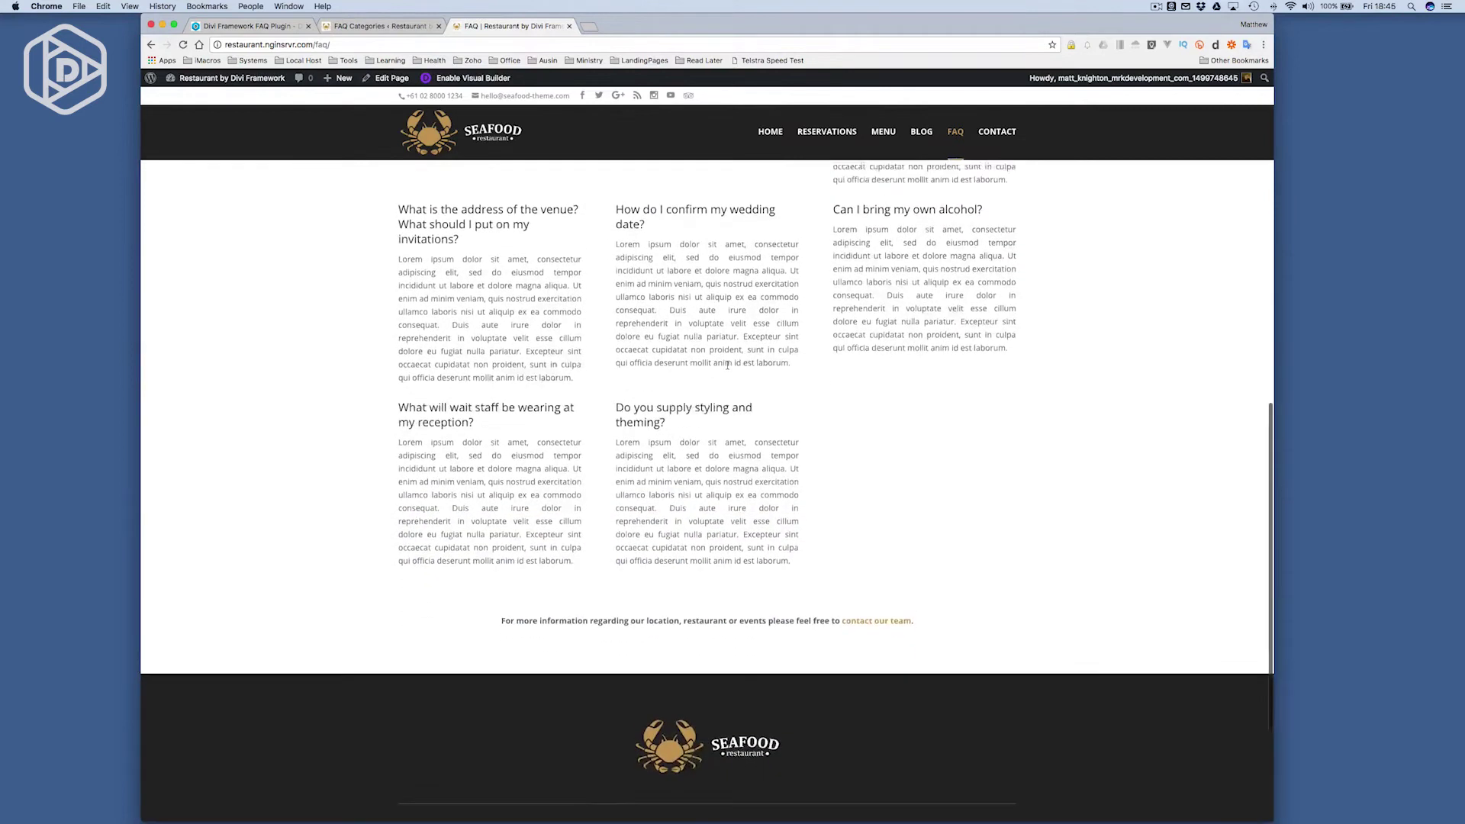
{"action": "scroll", "coordinate": [726, 366], "scroll_direction": "up", "scroll_amount": 8}
{"action": "scroll", "coordinate": [727, 365], "scroll_direction": "up", "scroll_amount": 1}
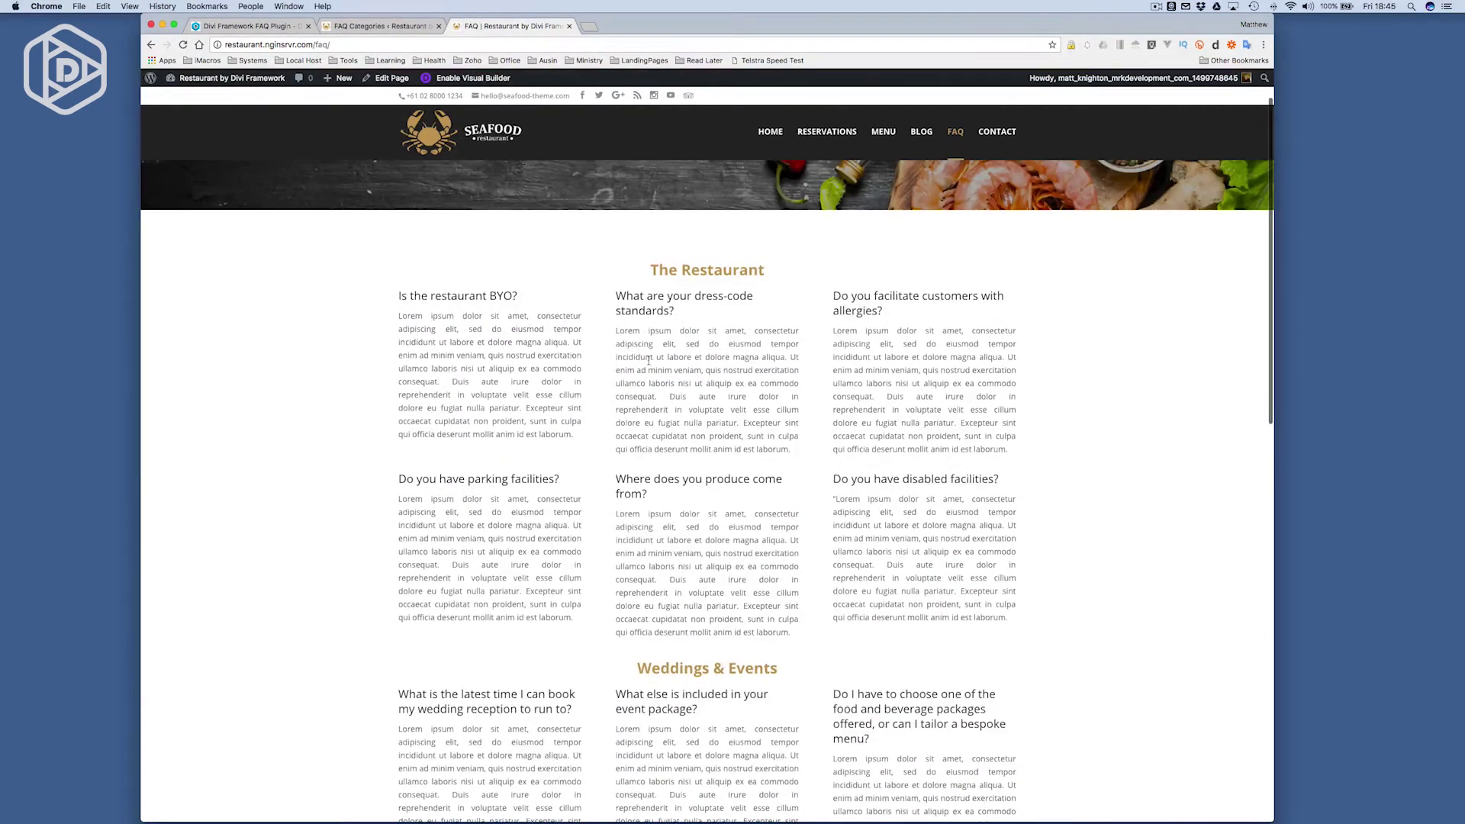
Uncheck Weddings & Events in the DF - Multi Column FAQ module, save it, and update the page.
{"action": "left_click", "coordinate": [389, 81]}
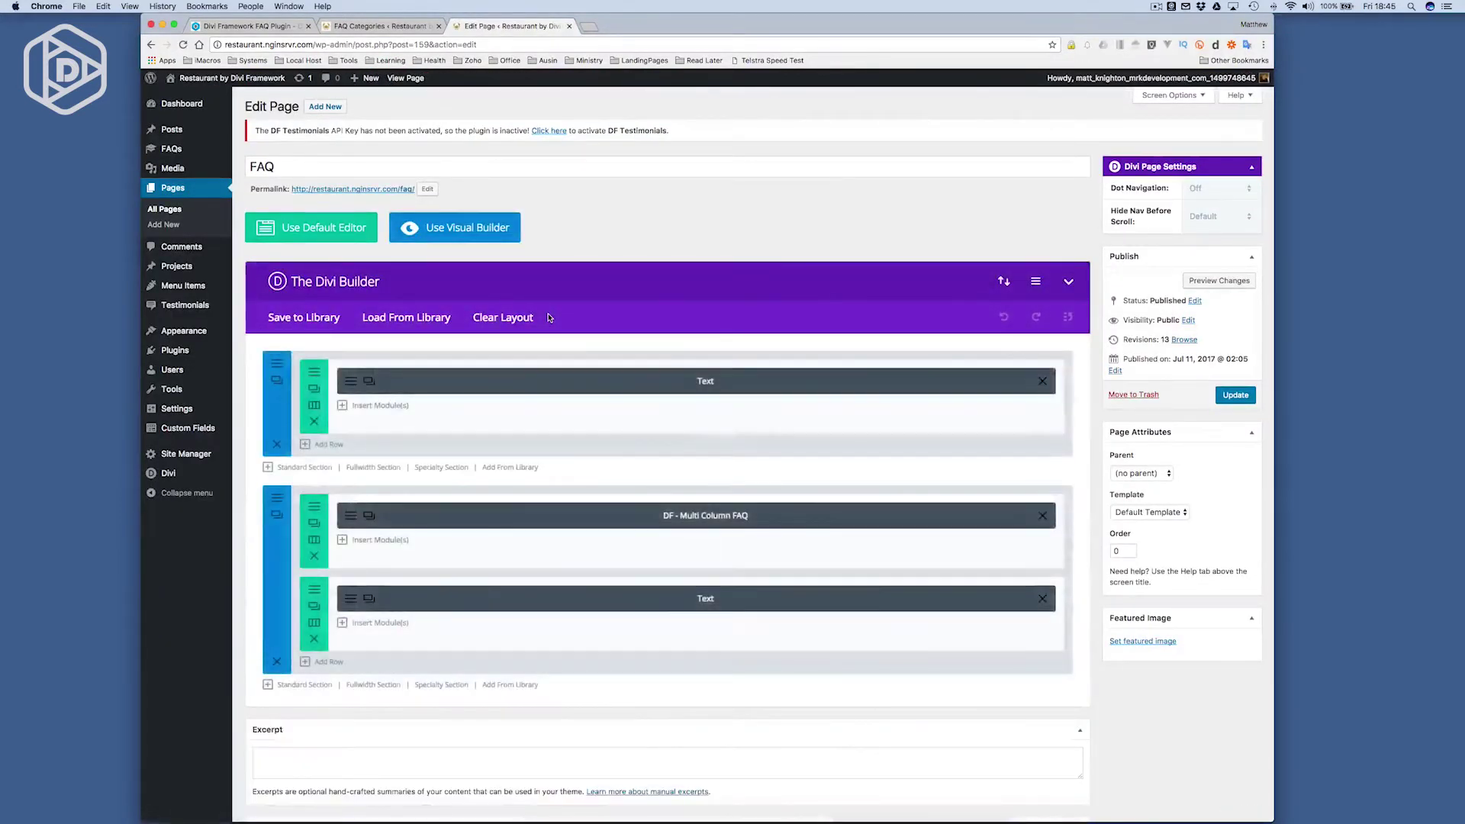
{"action": "scroll", "coordinate": [549, 317], "scroll_direction": "down", "scroll_amount": 4}
{"action": "left_click", "coordinate": [350, 382]}
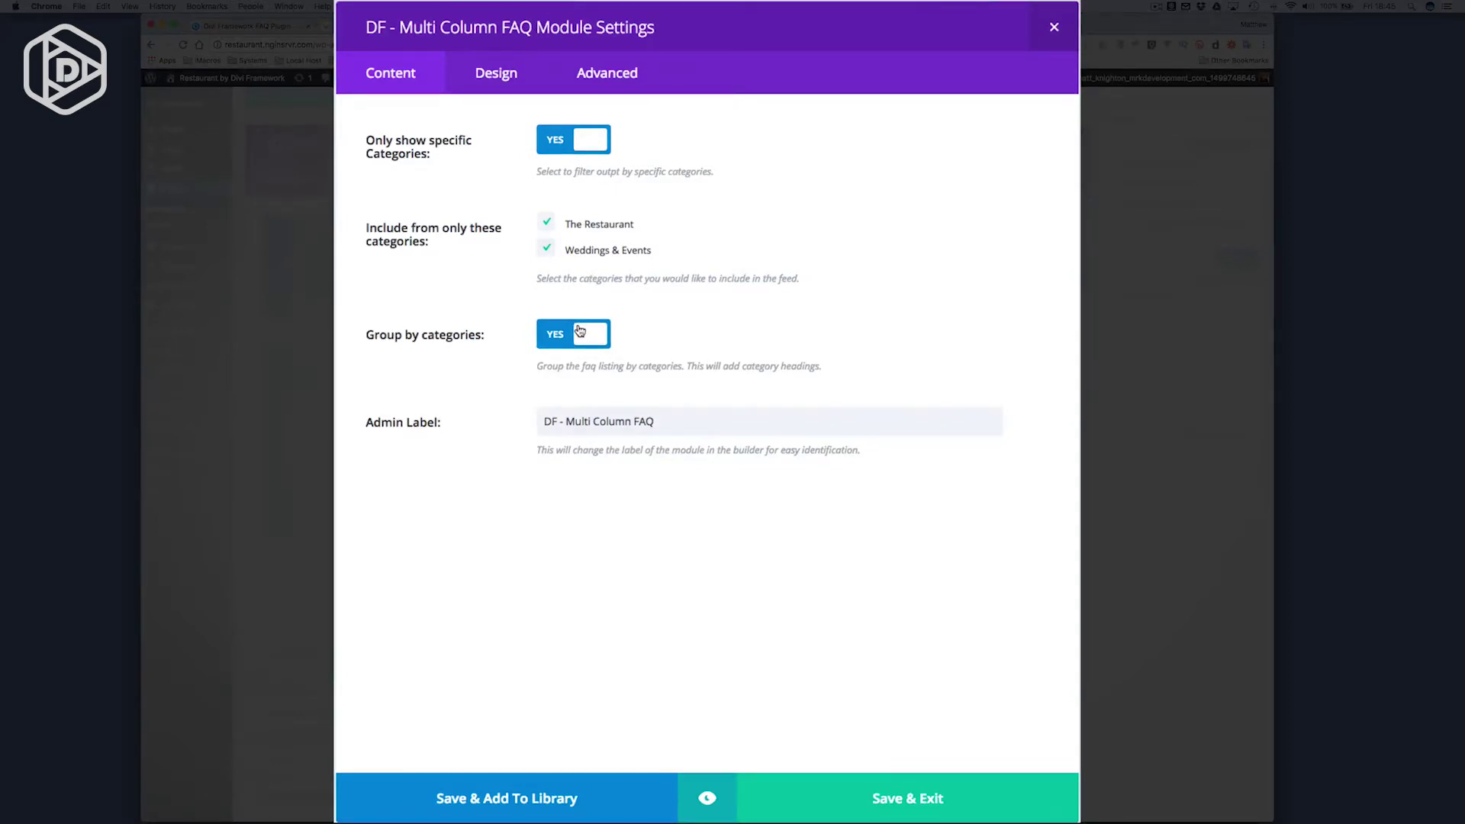
{"action": "left_click", "coordinate": [547, 250]}
{"action": "left_click", "coordinate": [904, 798]}
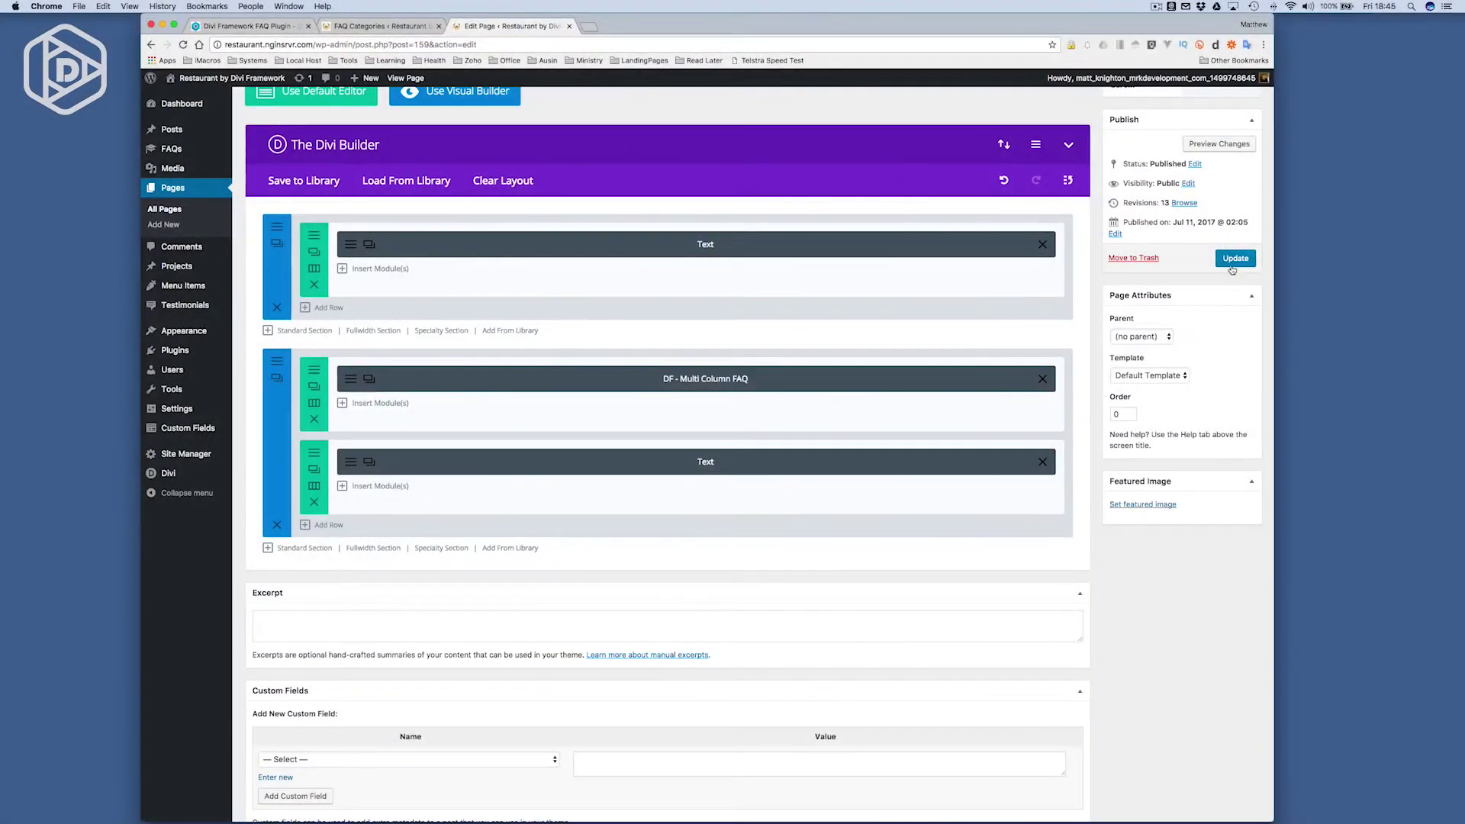
{"action": "left_click", "coordinate": [1234, 258]}
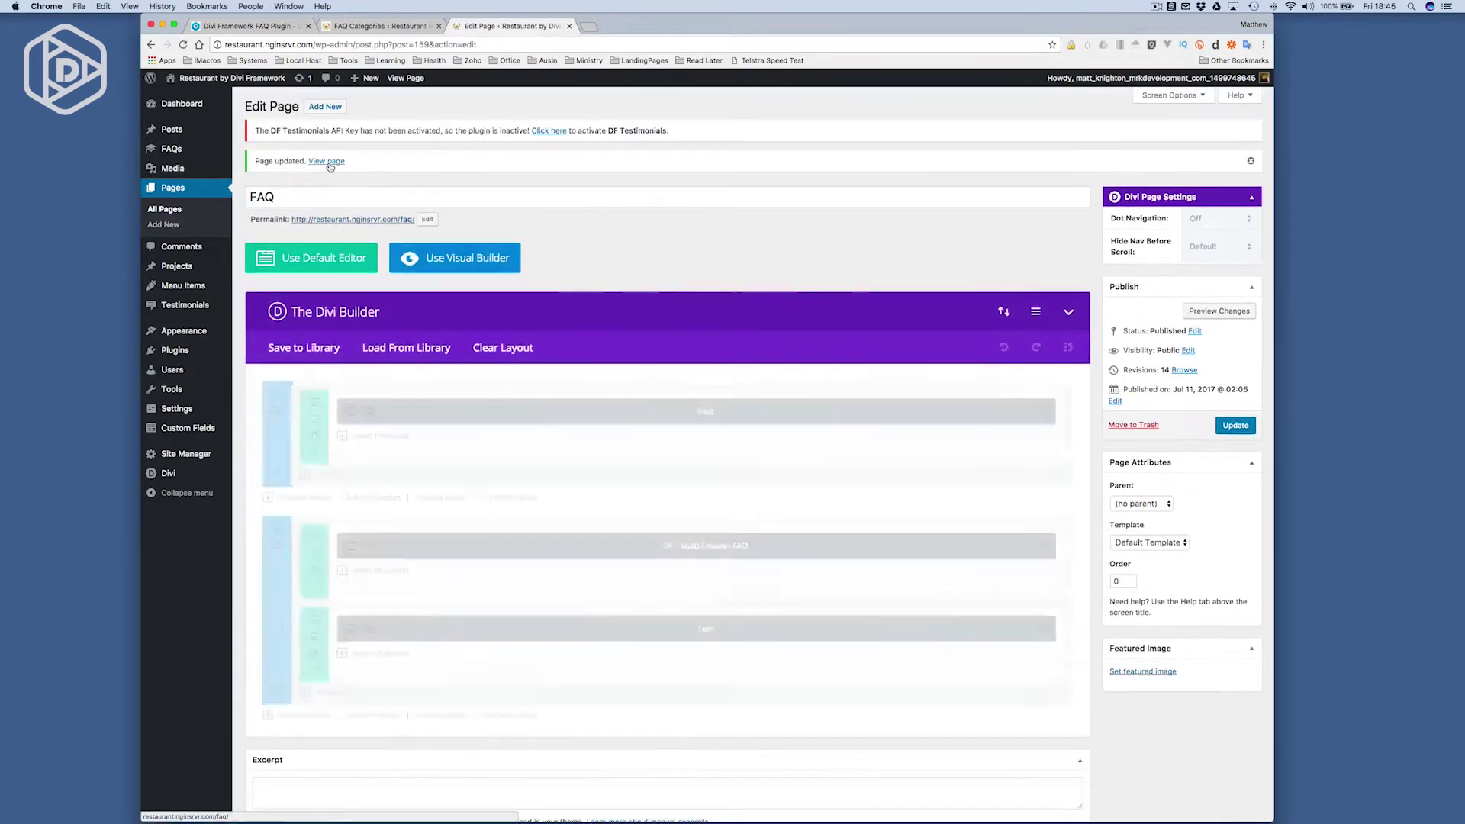
{"action": "left_click", "coordinate": [328, 162]}
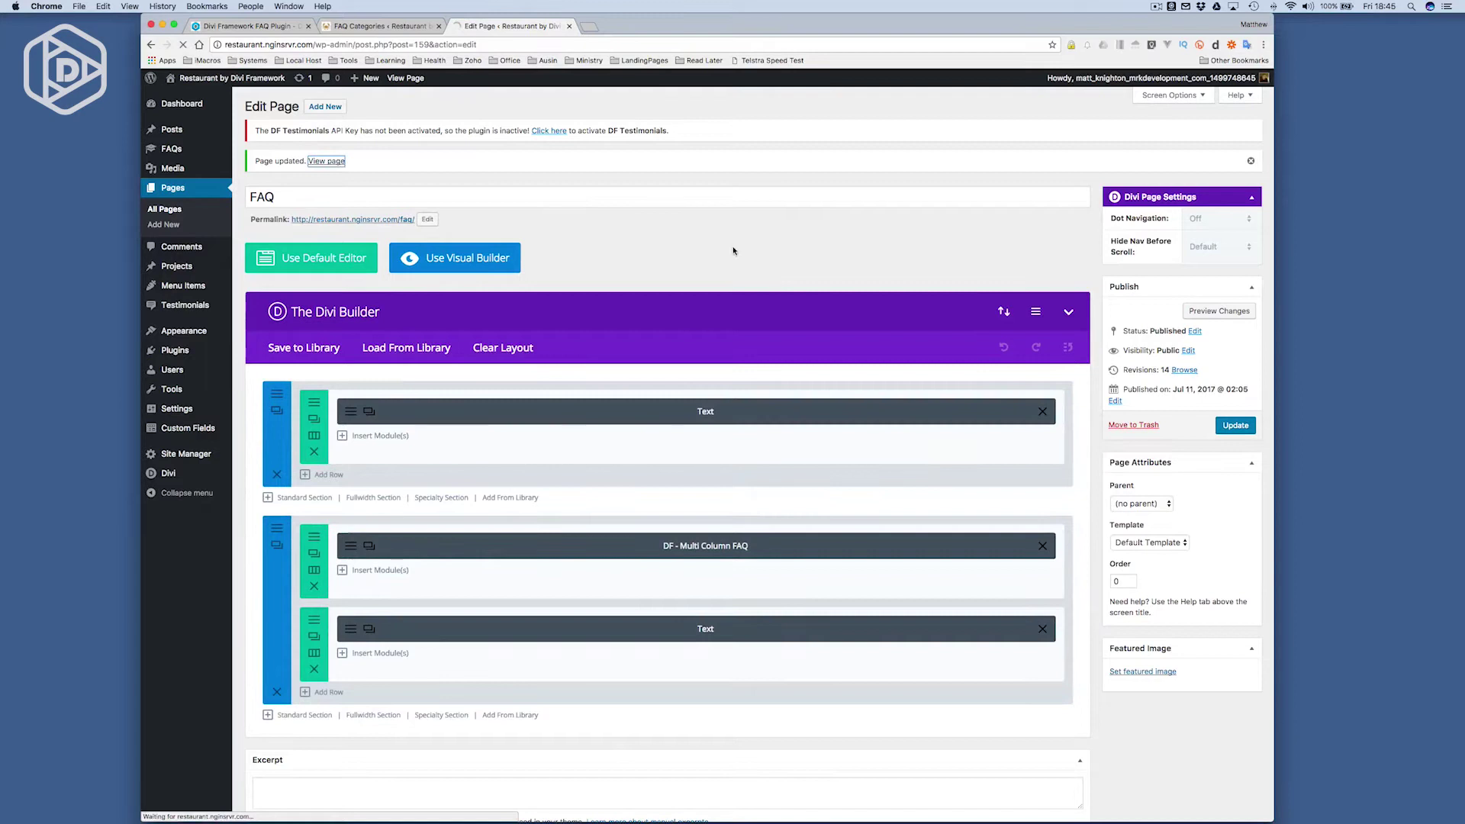
{"action": "scroll", "coordinate": [748, 549], "scroll_direction": "down", "scroll_amount": 3}
{"action": "scroll", "coordinate": [592, 299], "scroll_direction": "up", "scroll_amount": 3}
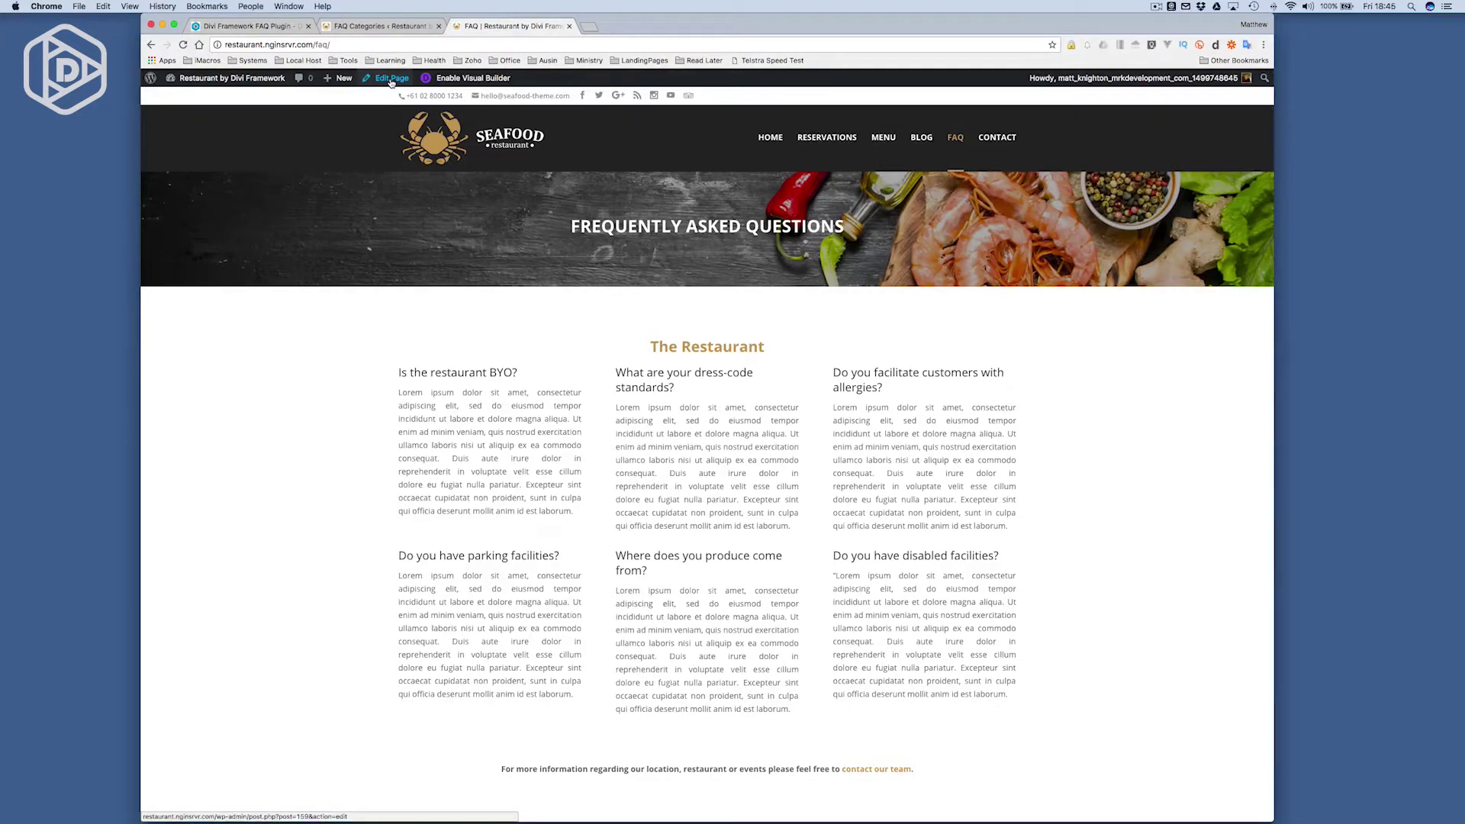
{"action": "left_click", "coordinate": [391, 80]}
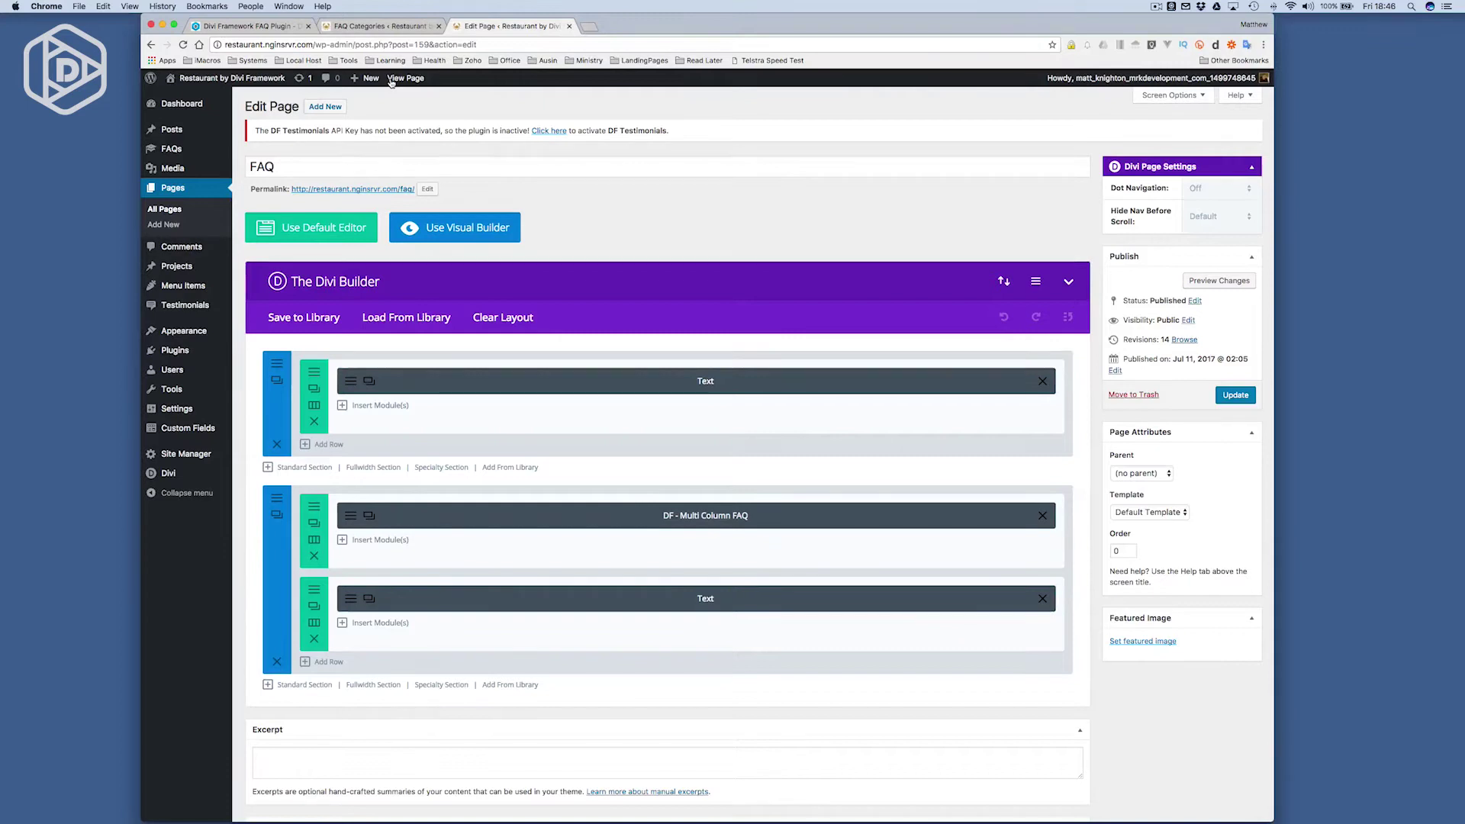
Re-check Weddings & Events in the DF - Multi Column FAQ module, save it, and update the page.
{"action": "left_click", "coordinate": [351, 516]}
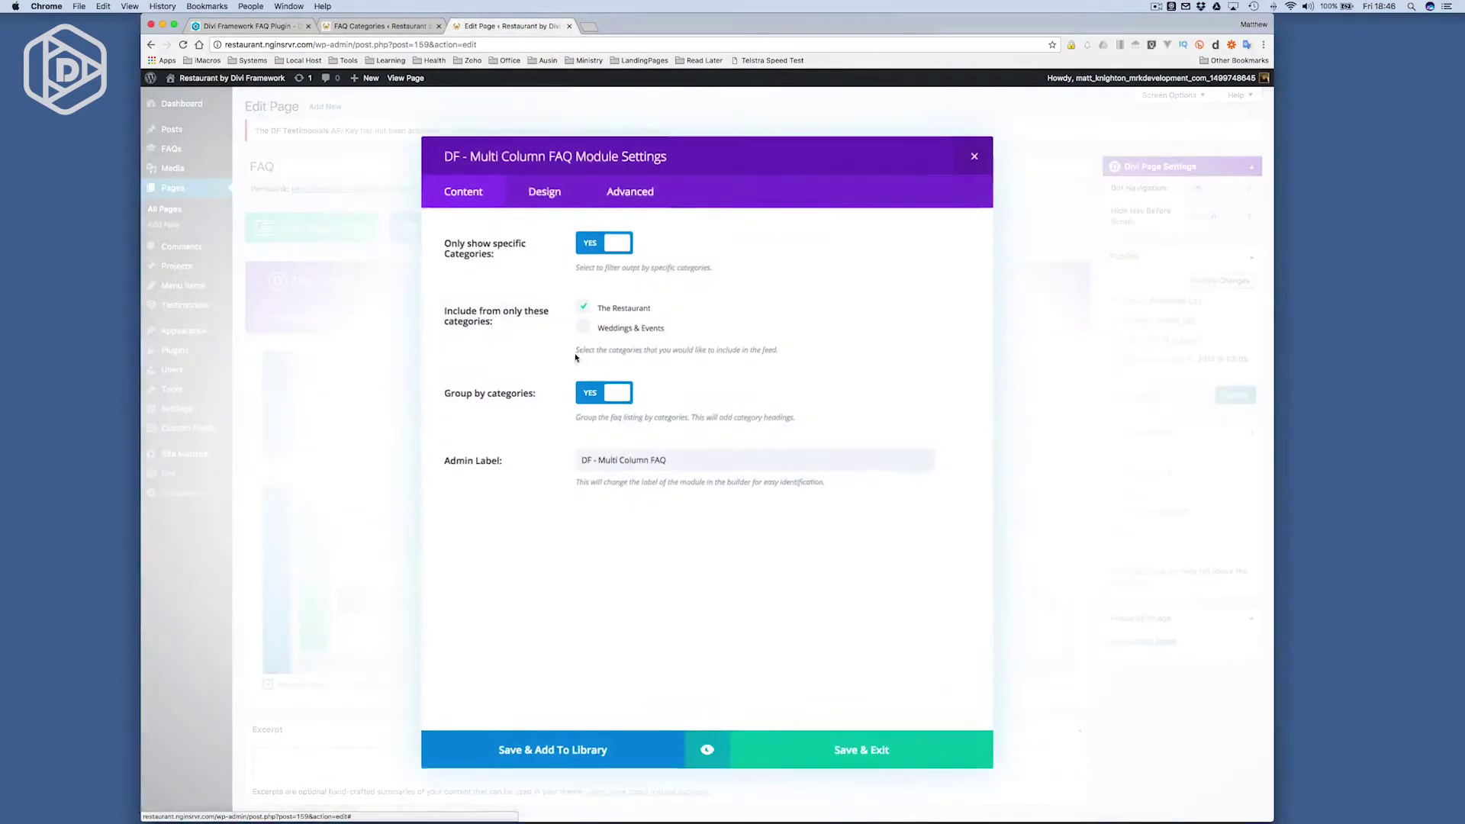
{"action": "left_click", "coordinate": [583, 327]}
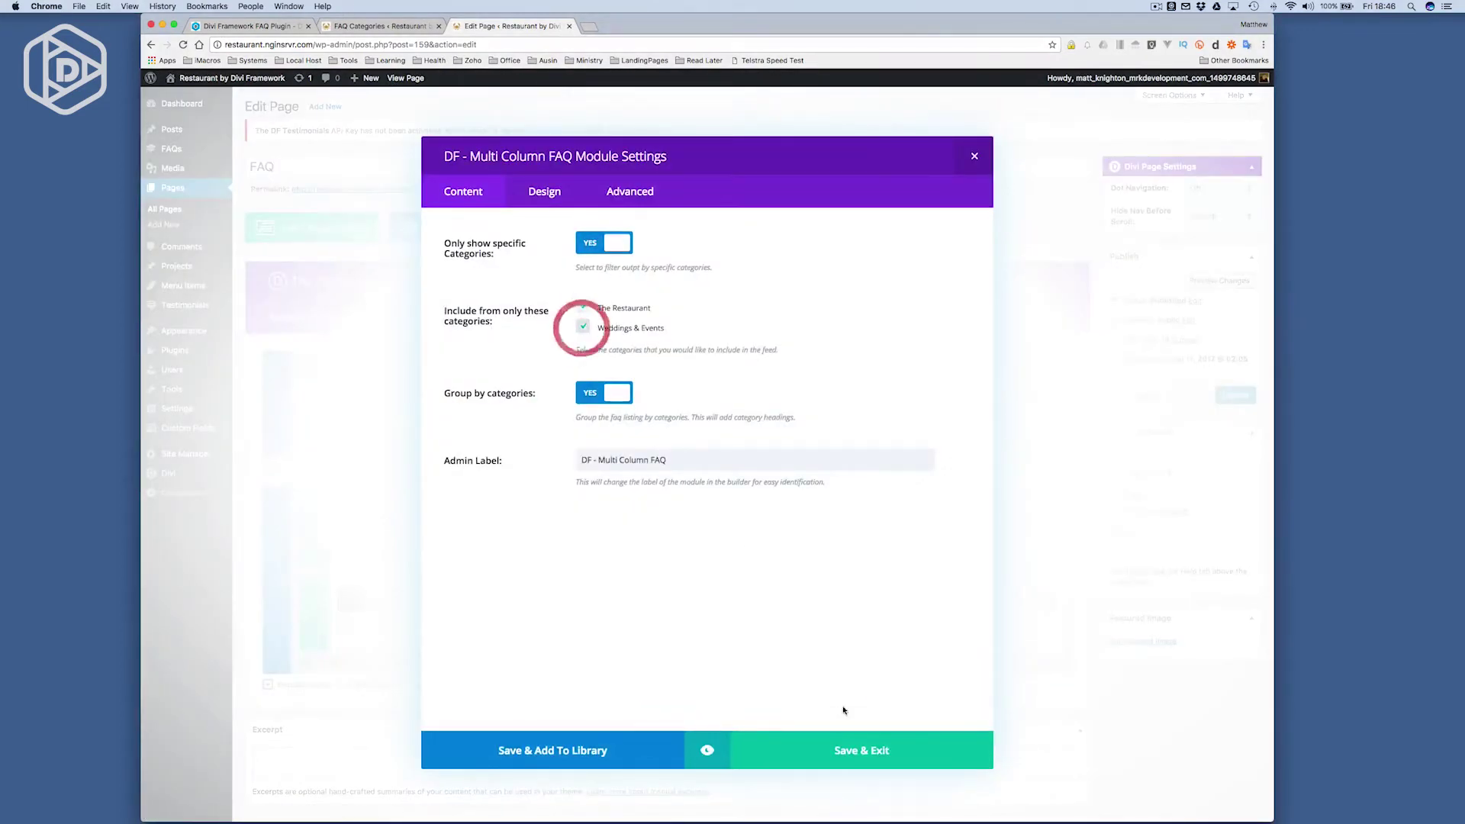
{"action": "left_click", "coordinate": [851, 751]}
{"action": "left_click", "coordinate": [1236, 396]}
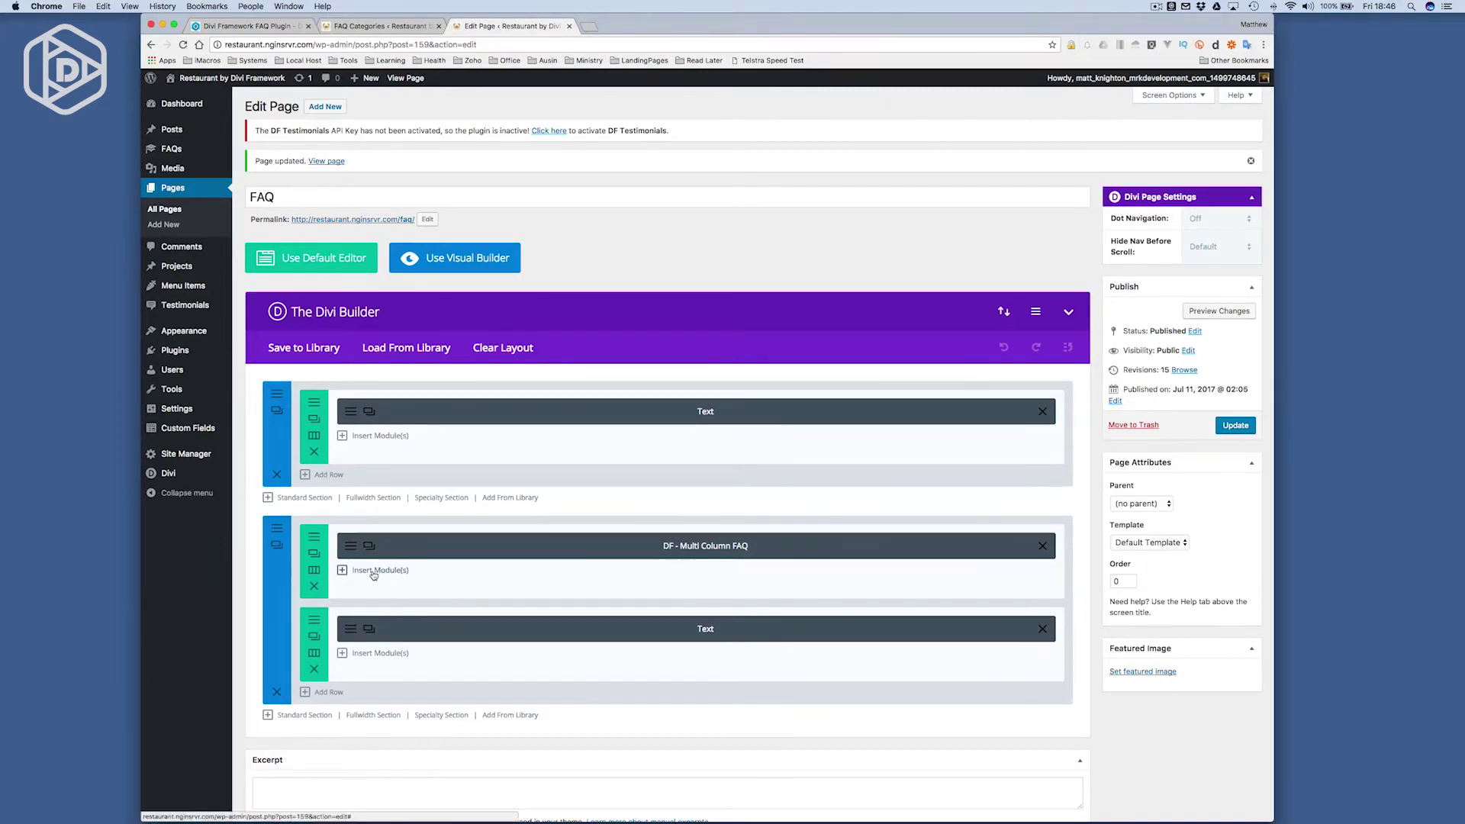
Add a DF - FAQ module titled 'FAQ', with Group by Category and Display Category Title enabled.
{"action": "left_click", "coordinate": [373, 571]}
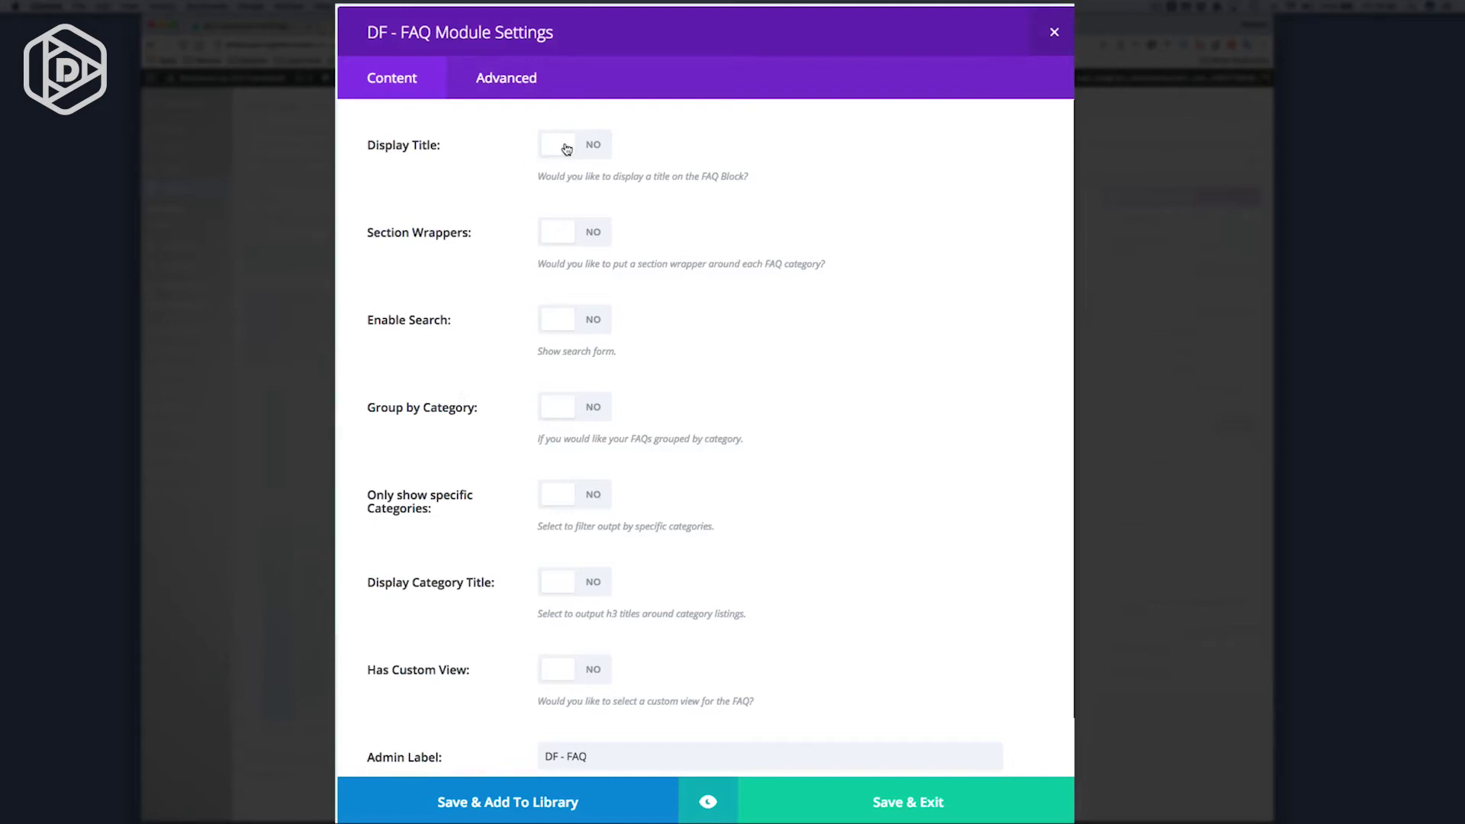
{"action": "left_click", "coordinate": [566, 148]}
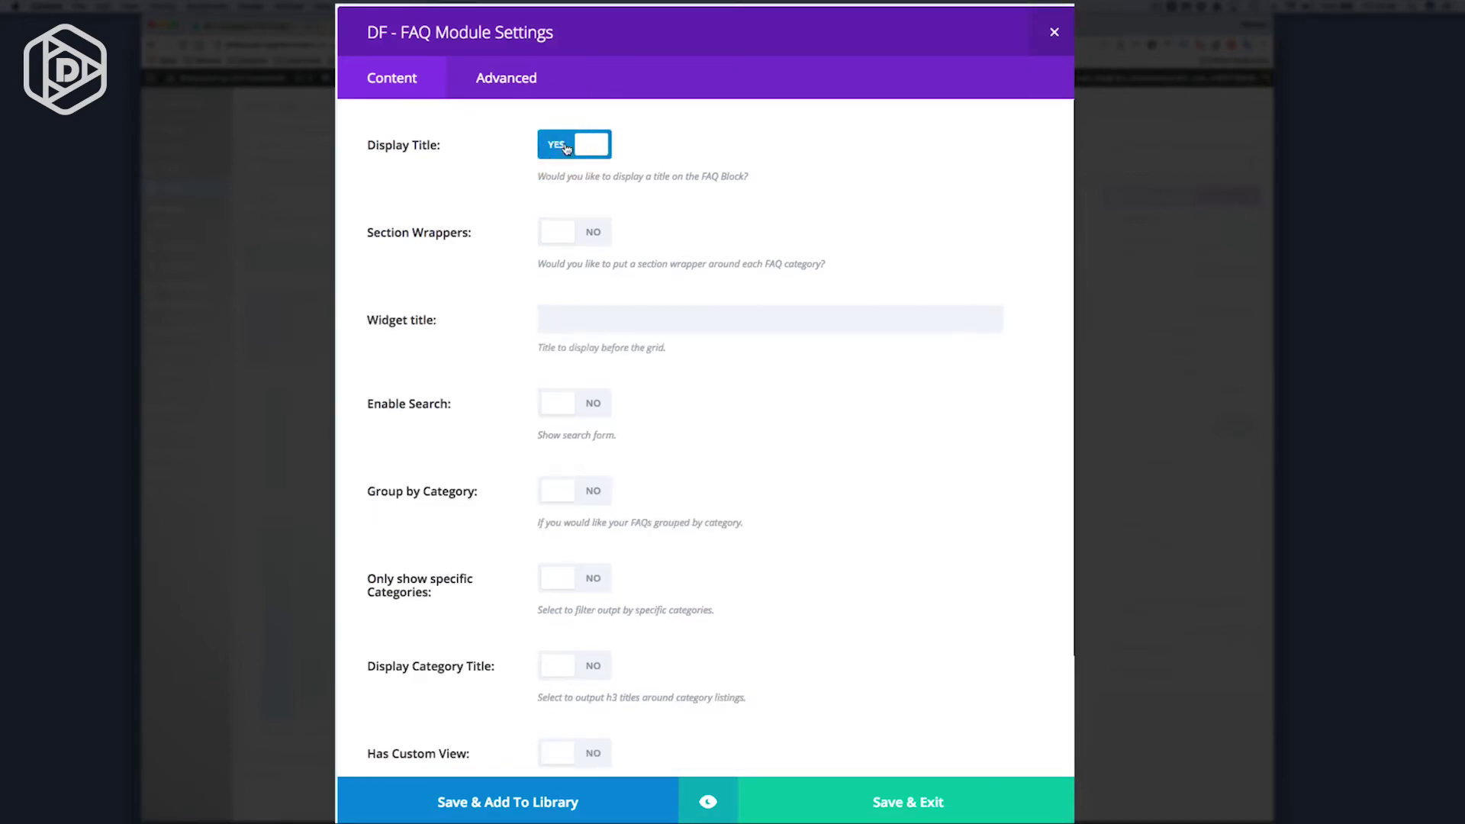
{"action": "left_click", "coordinate": [567, 317]}
{"action": "type", "text": "FAQ"}
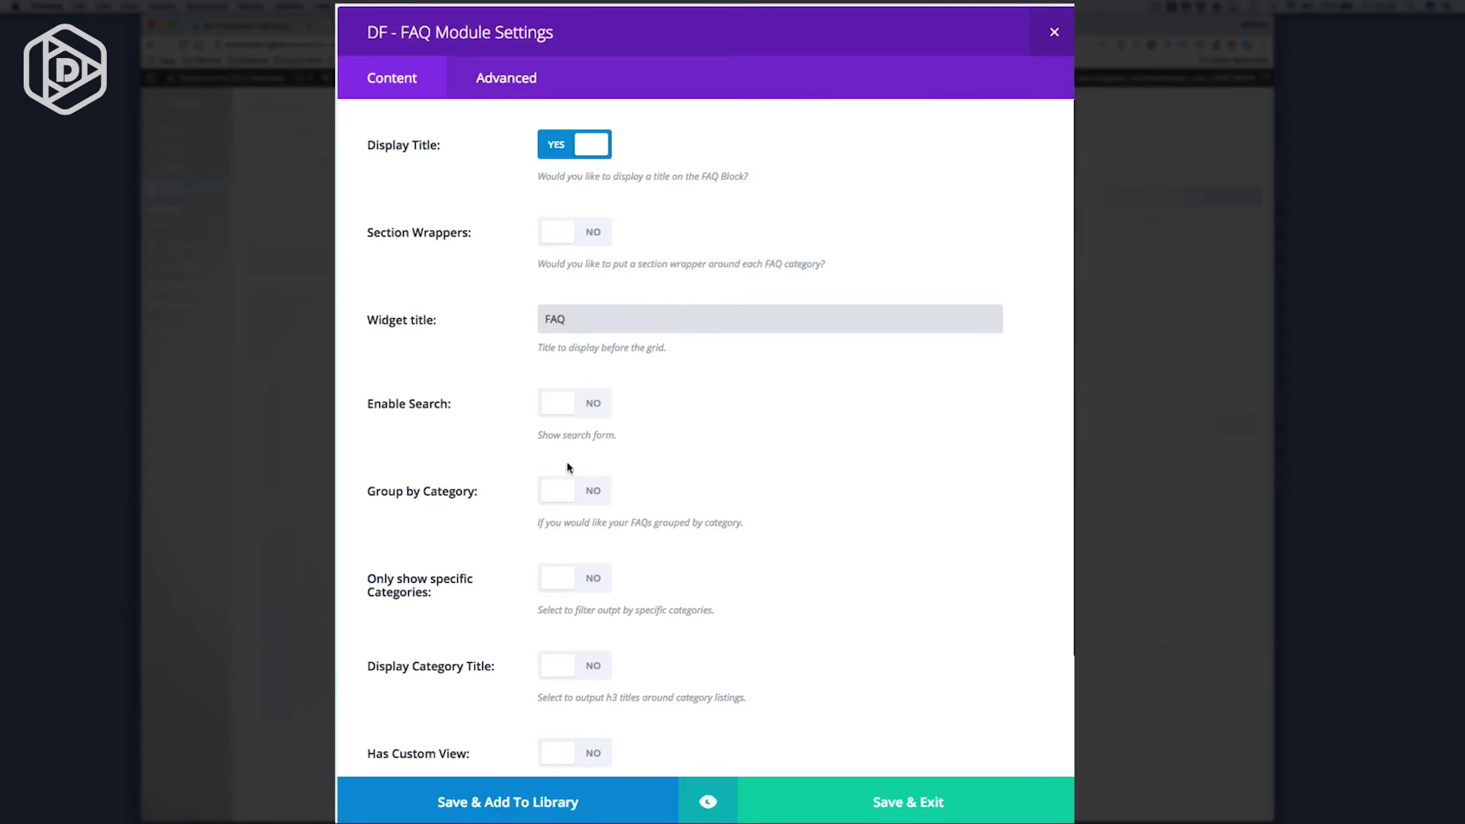
{"action": "scroll", "coordinate": [564, 466], "scroll_direction": "down", "scroll_amount": 1}
{"action": "left_click", "coordinate": [559, 448]}
{"action": "scroll", "coordinate": [744, 463], "scroll_direction": "down", "scroll_amount": 2}
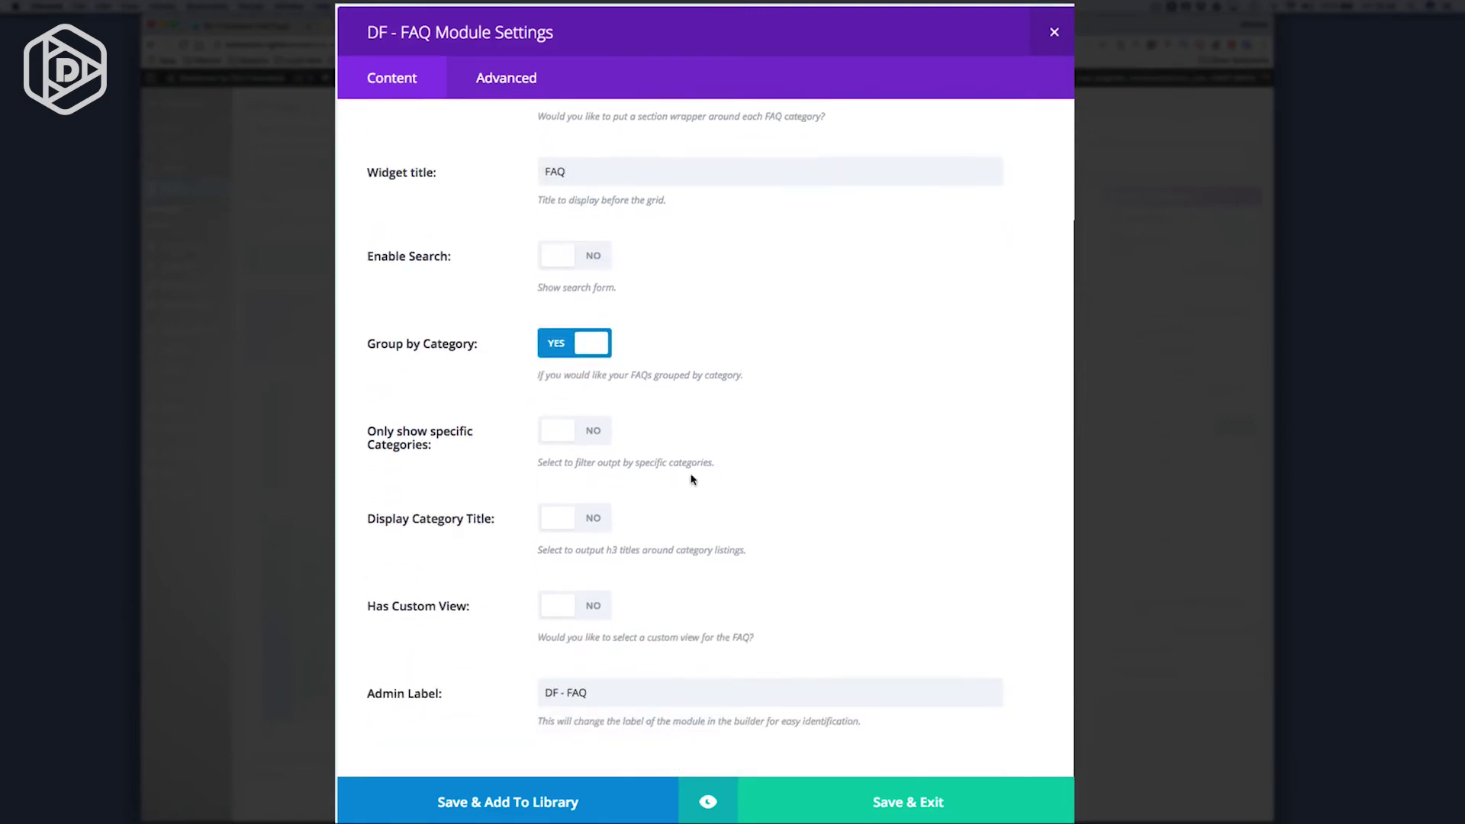
{"action": "left_click", "coordinate": [576, 517]}
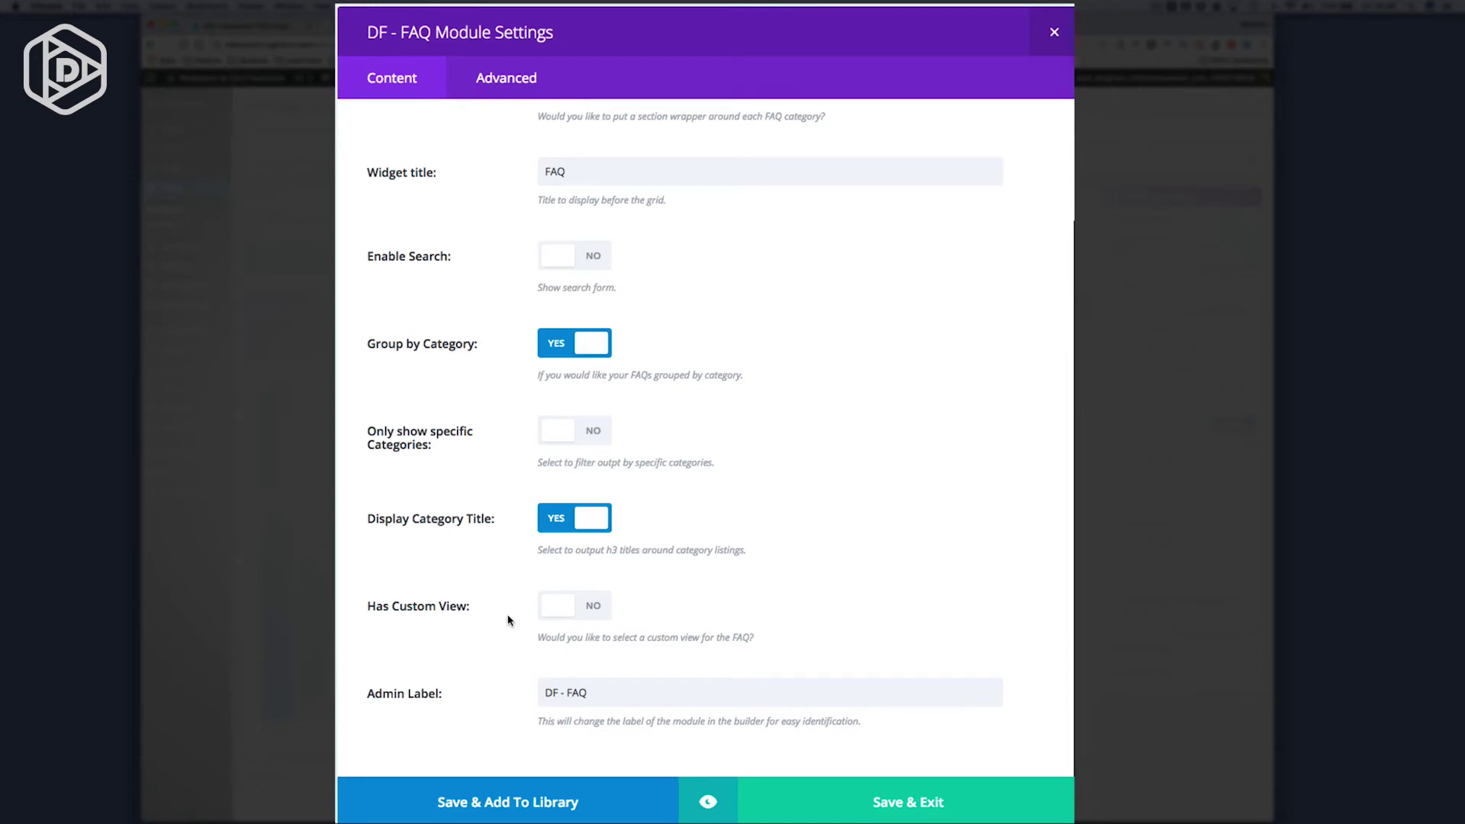
Try the custom view option, leave it turned off, and save the DF - FAQ module.
{"action": "left_click", "coordinate": [551, 608]}
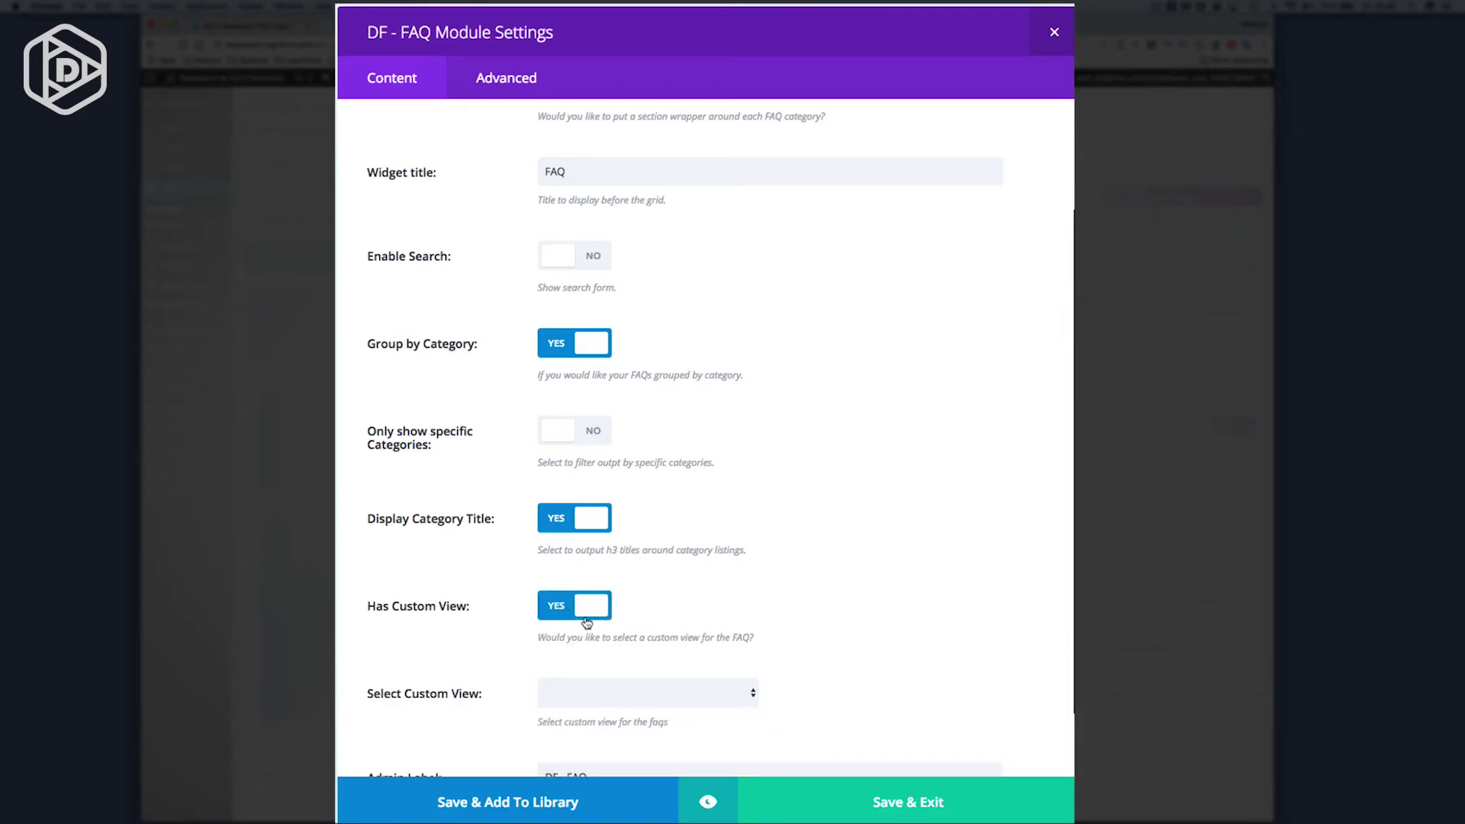
{"action": "scroll", "coordinate": [717, 636], "scroll_direction": "down", "scroll_amount": 2}
{"action": "left_click", "coordinate": [636, 632]}
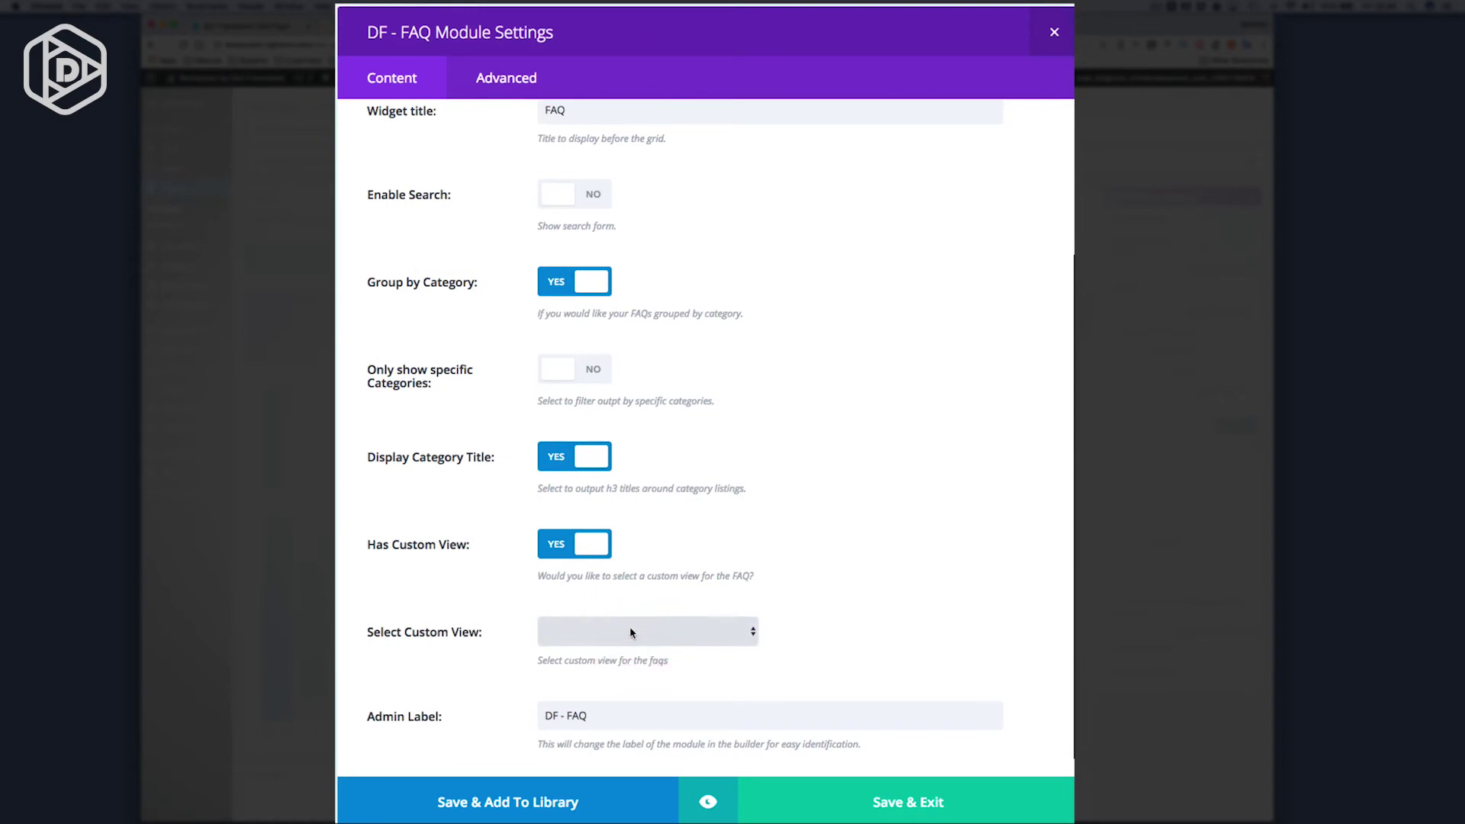
{"action": "left_click", "coordinate": [592, 552]}
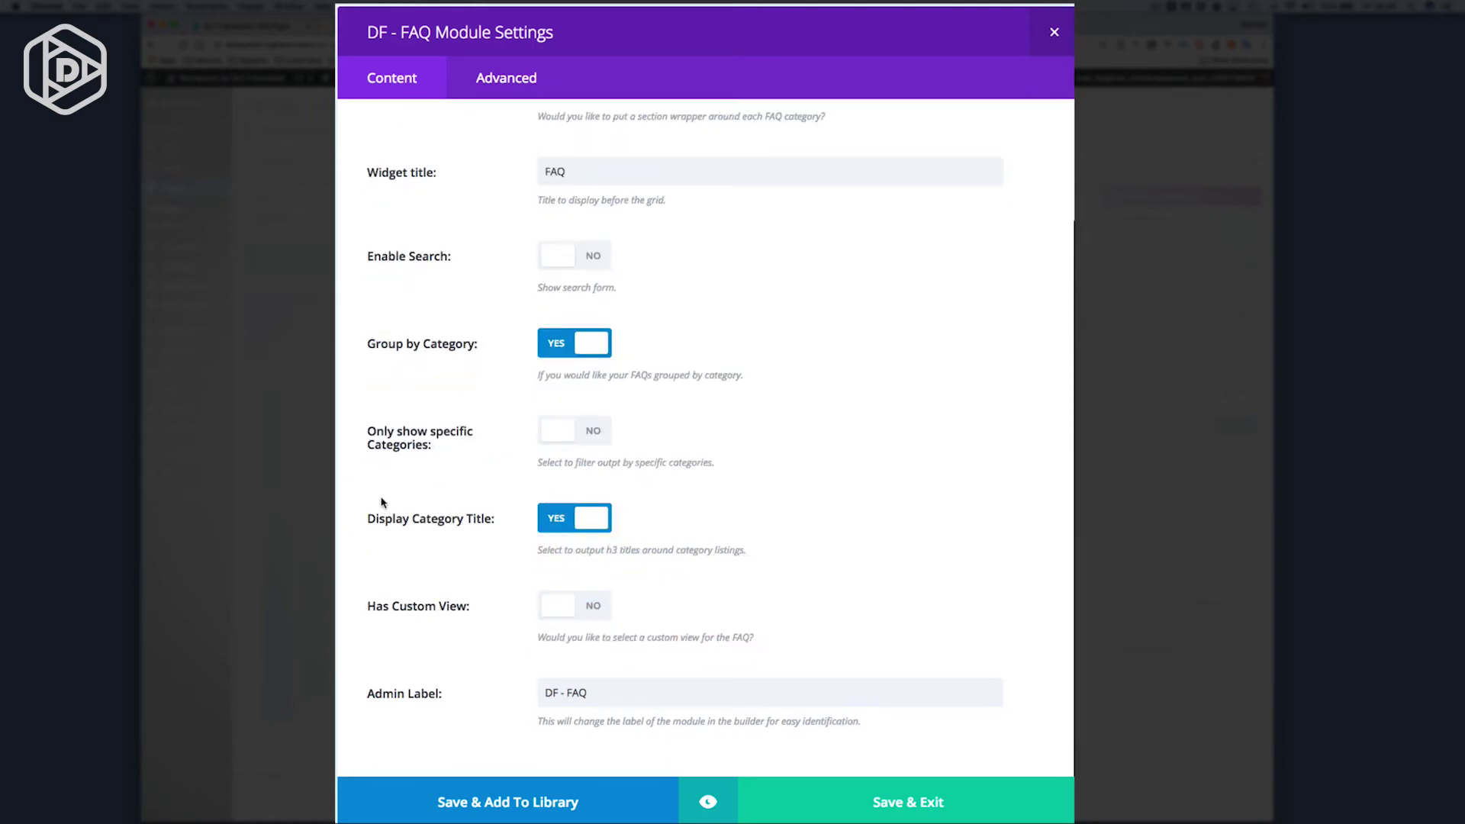
{"action": "left_click", "coordinate": [925, 794]}
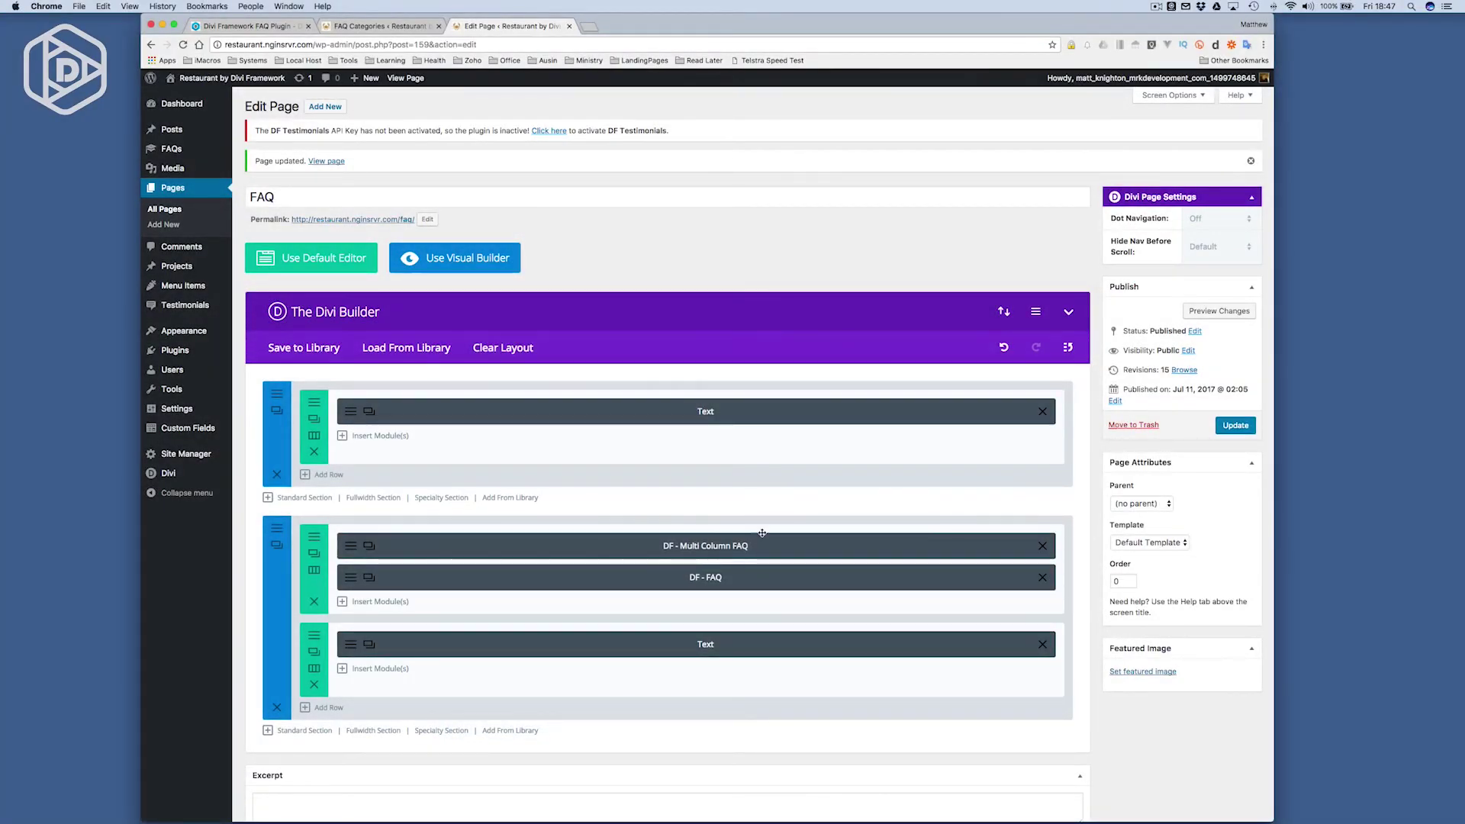
Update the FAQ page and scroll the live page down to the accordion FAQ.
{"action": "left_click", "coordinate": [1229, 428]}
{"action": "left_click", "coordinate": [353, 219]}
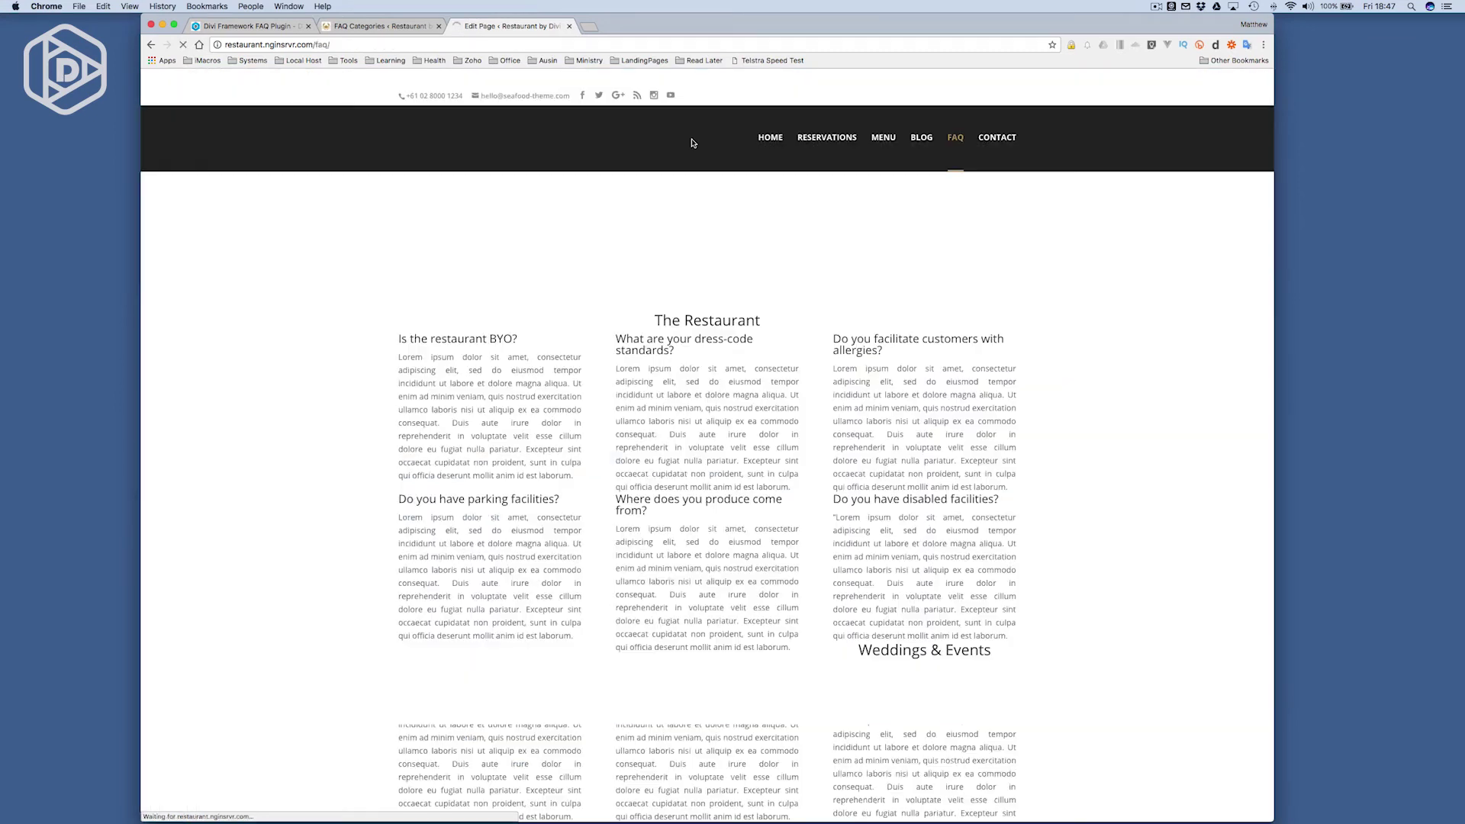
{"action": "scroll", "coordinate": [750, 365], "scroll_direction": "down", "scroll_amount": 15}
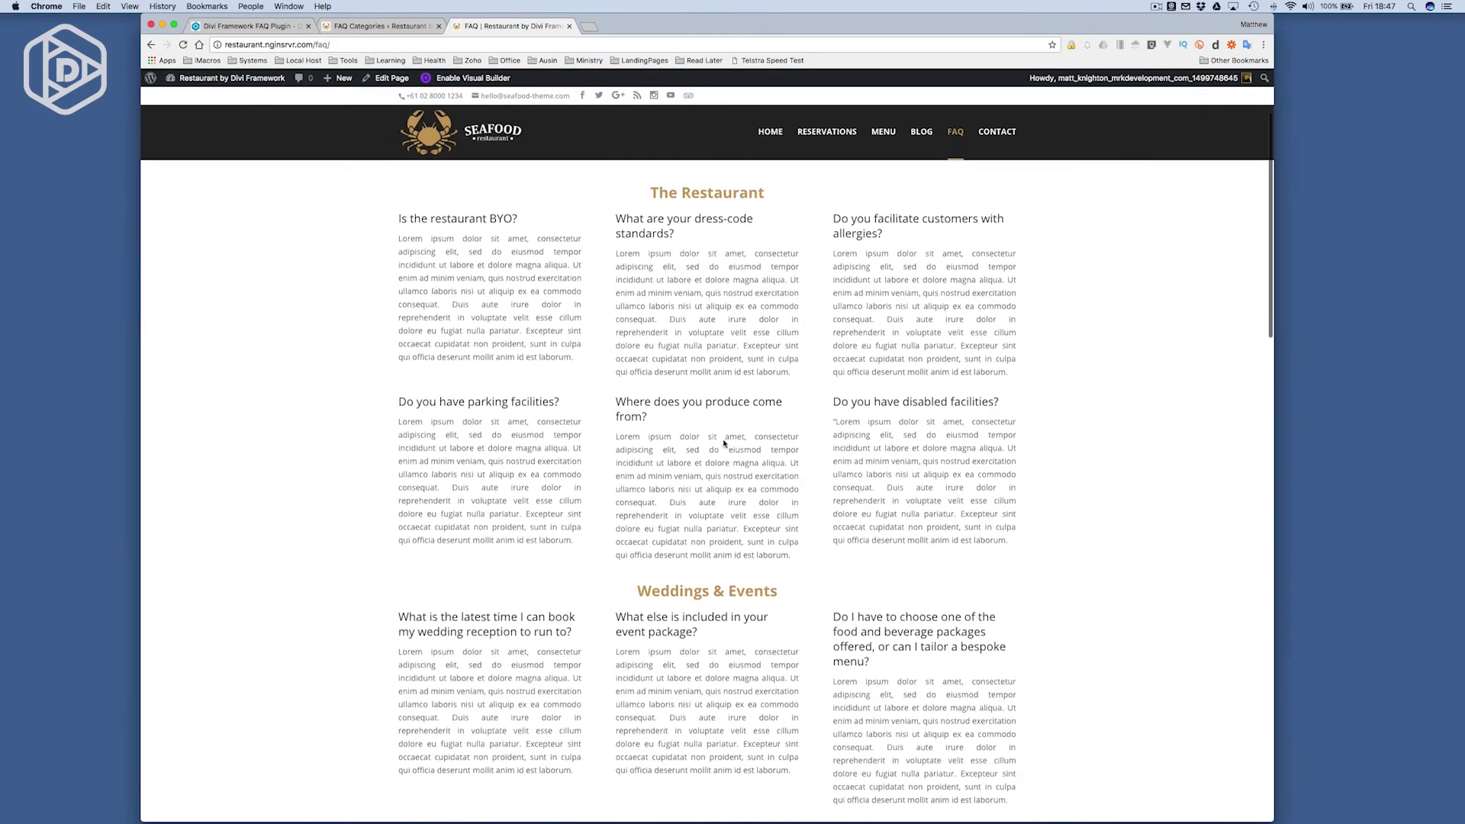
{"action": "scroll", "coordinate": [729, 446], "scroll_direction": "down", "scroll_amount": 2}
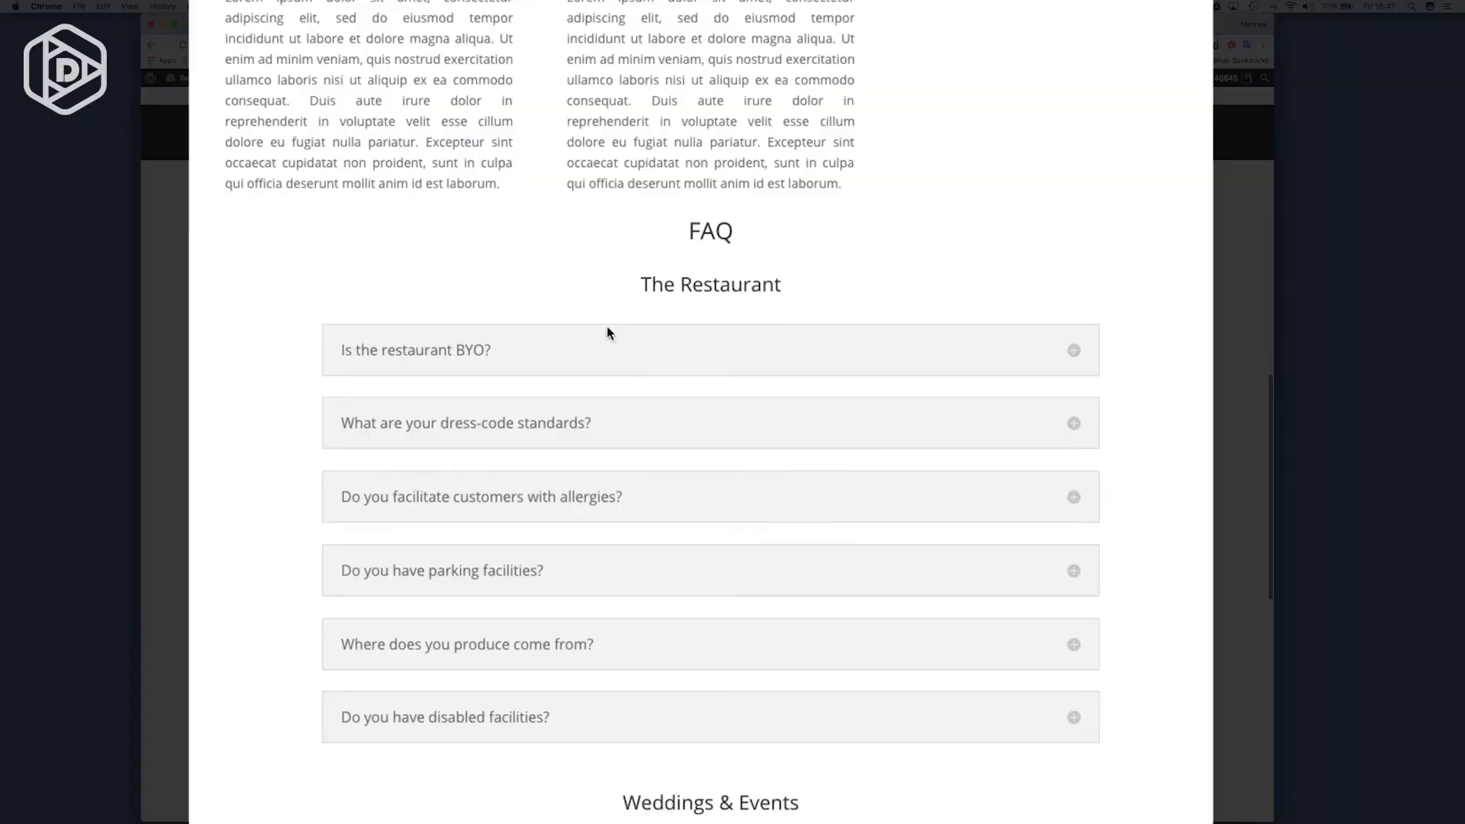
{"action": "scroll", "coordinate": [611, 680], "scroll_direction": "down", "scroll_amount": 5}
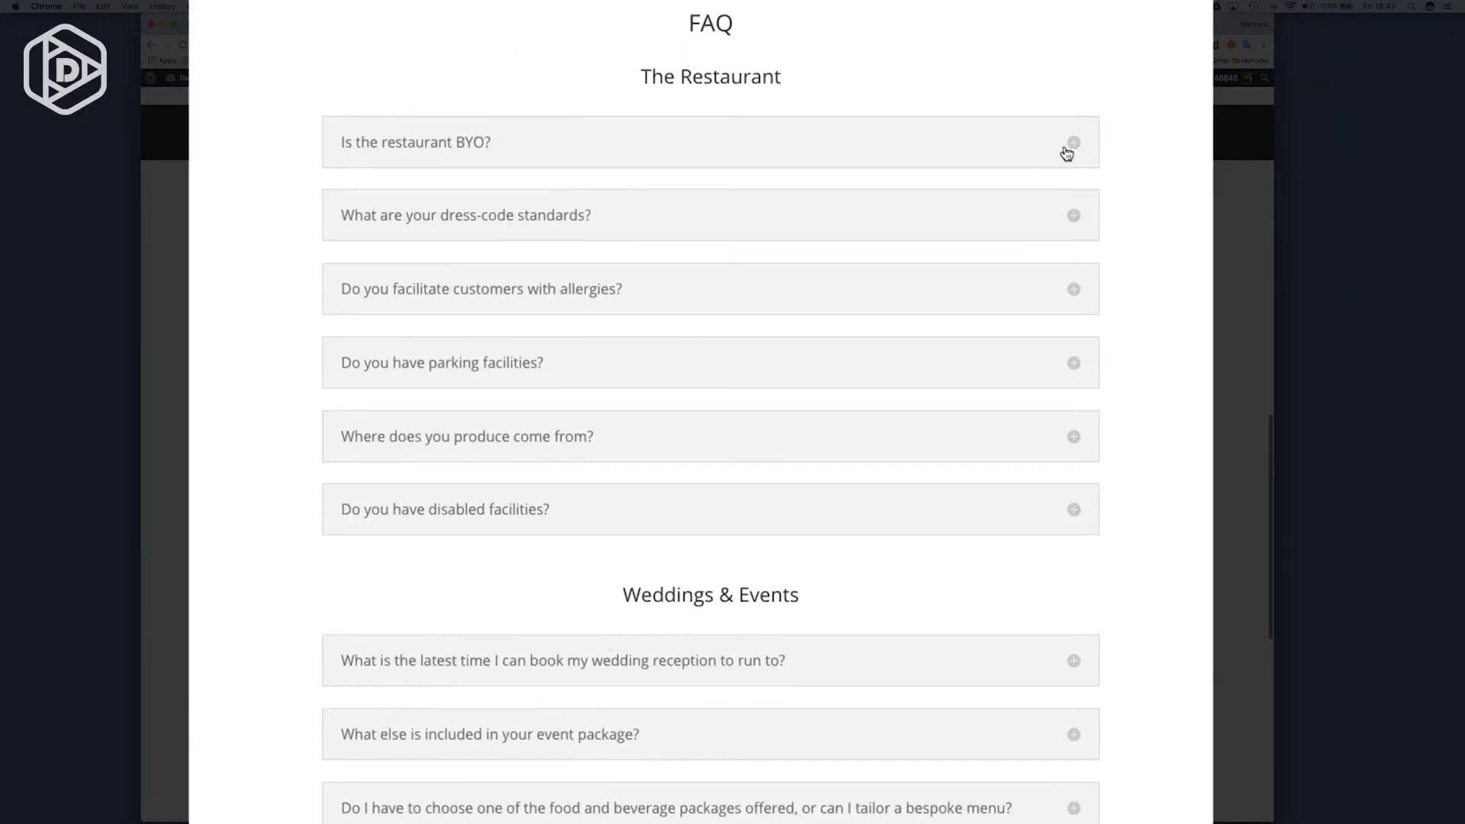
Expand and collapse the 'Is the restaurant BYO?' and 'How do I confirm my wedding date?' answers.
{"action": "left_click", "coordinate": [1069, 145]}
{"action": "left_click", "coordinate": [1072, 145]}
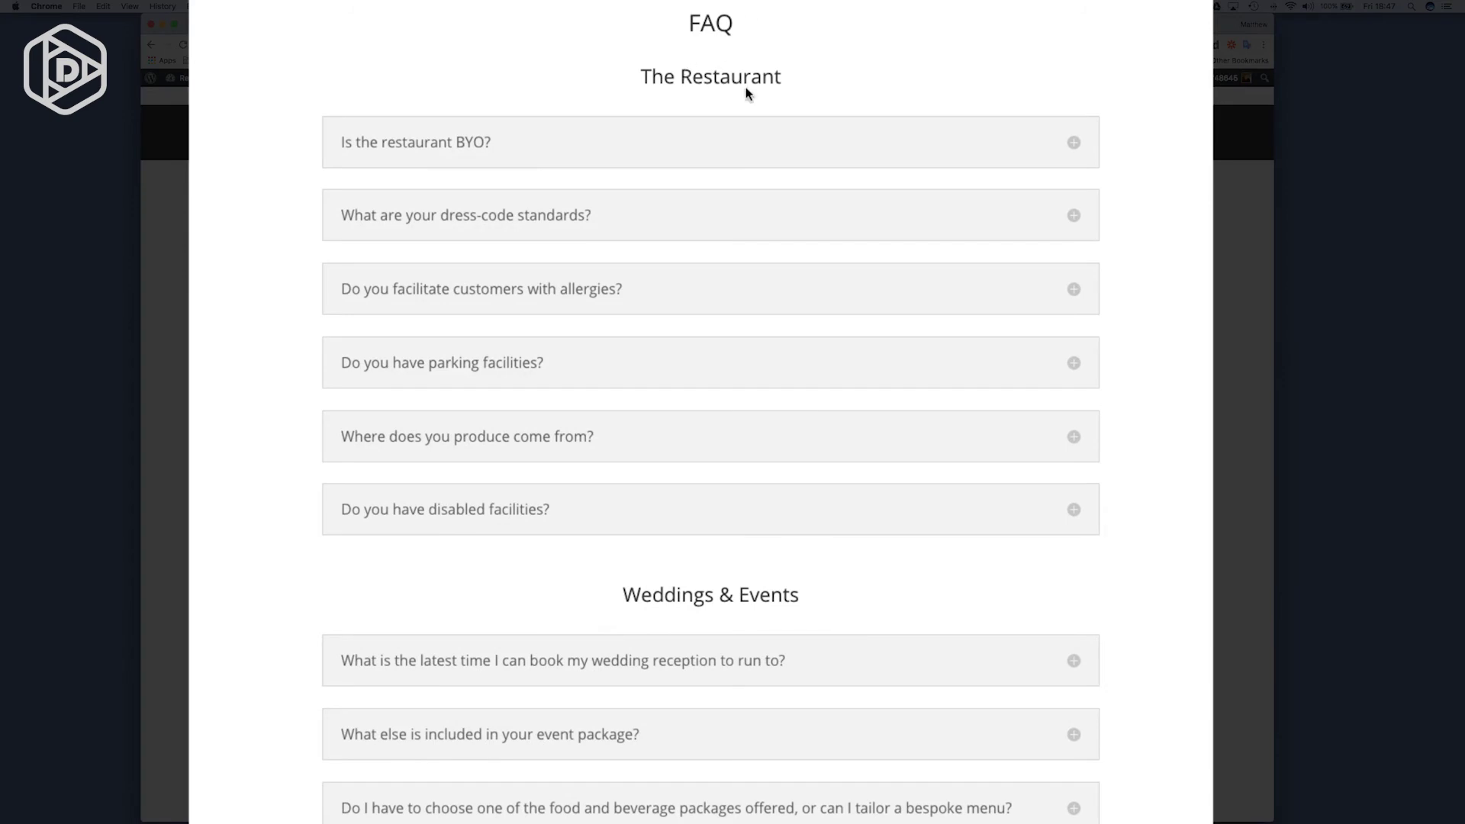
{"action": "scroll", "coordinate": [746, 92], "scroll_direction": "down", "scroll_amount": 10}
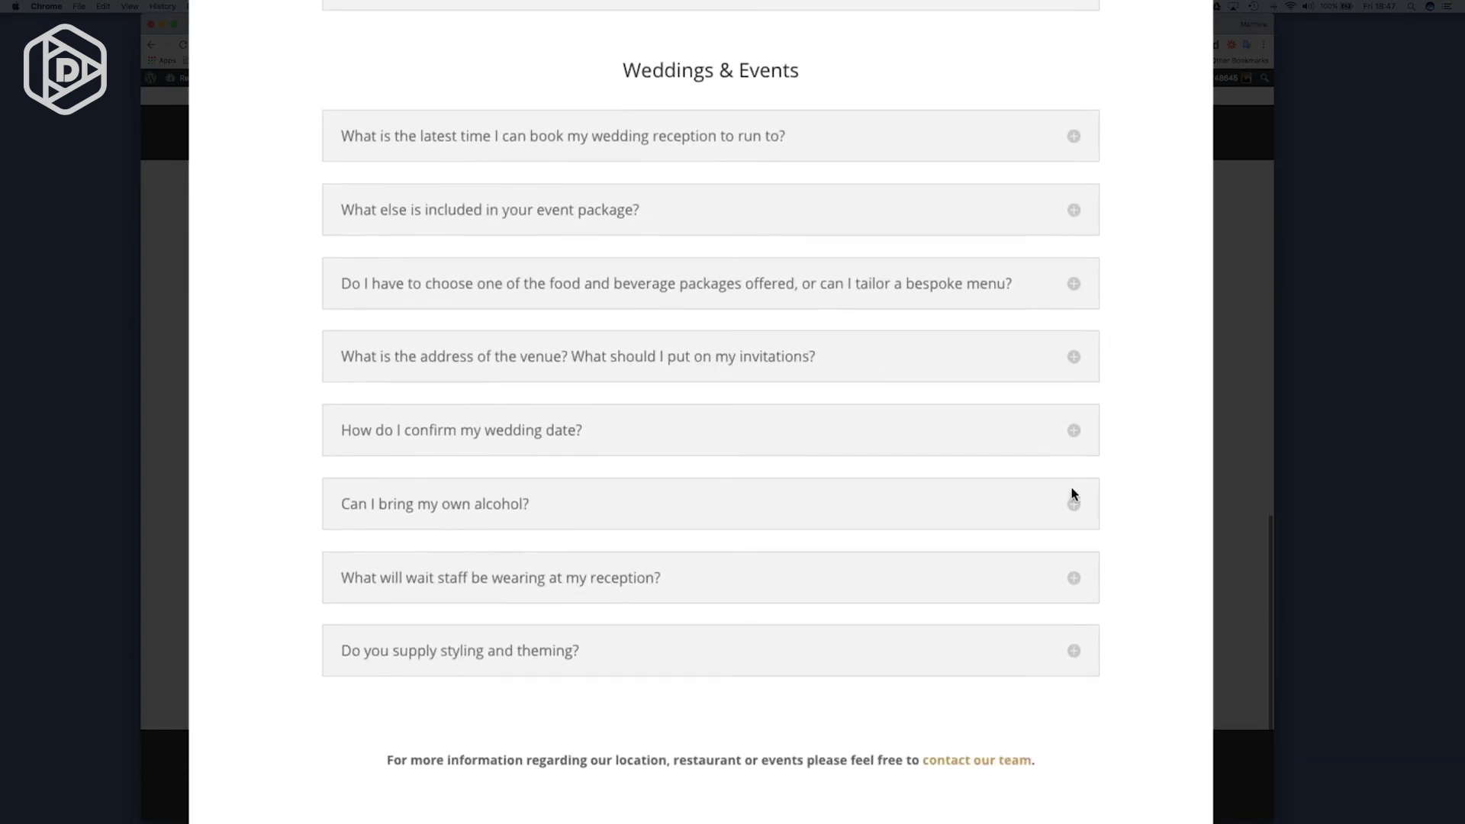
{"action": "left_click", "coordinate": [1074, 431]}
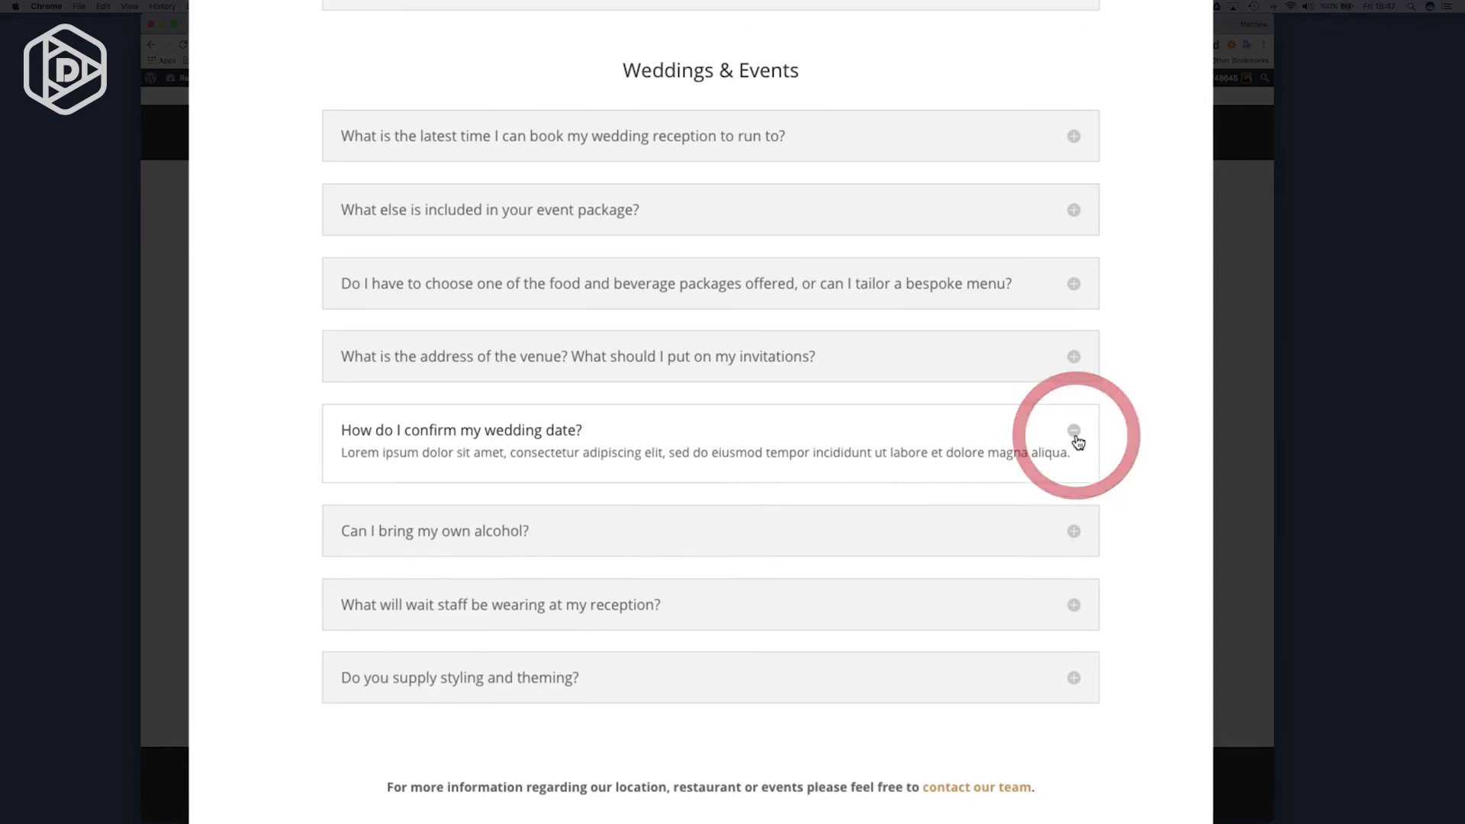
{"action": "left_click", "coordinate": [1056, 444]}
{"action": "scroll", "coordinate": [857, 446], "scroll_direction": "up", "scroll_amount": 14}
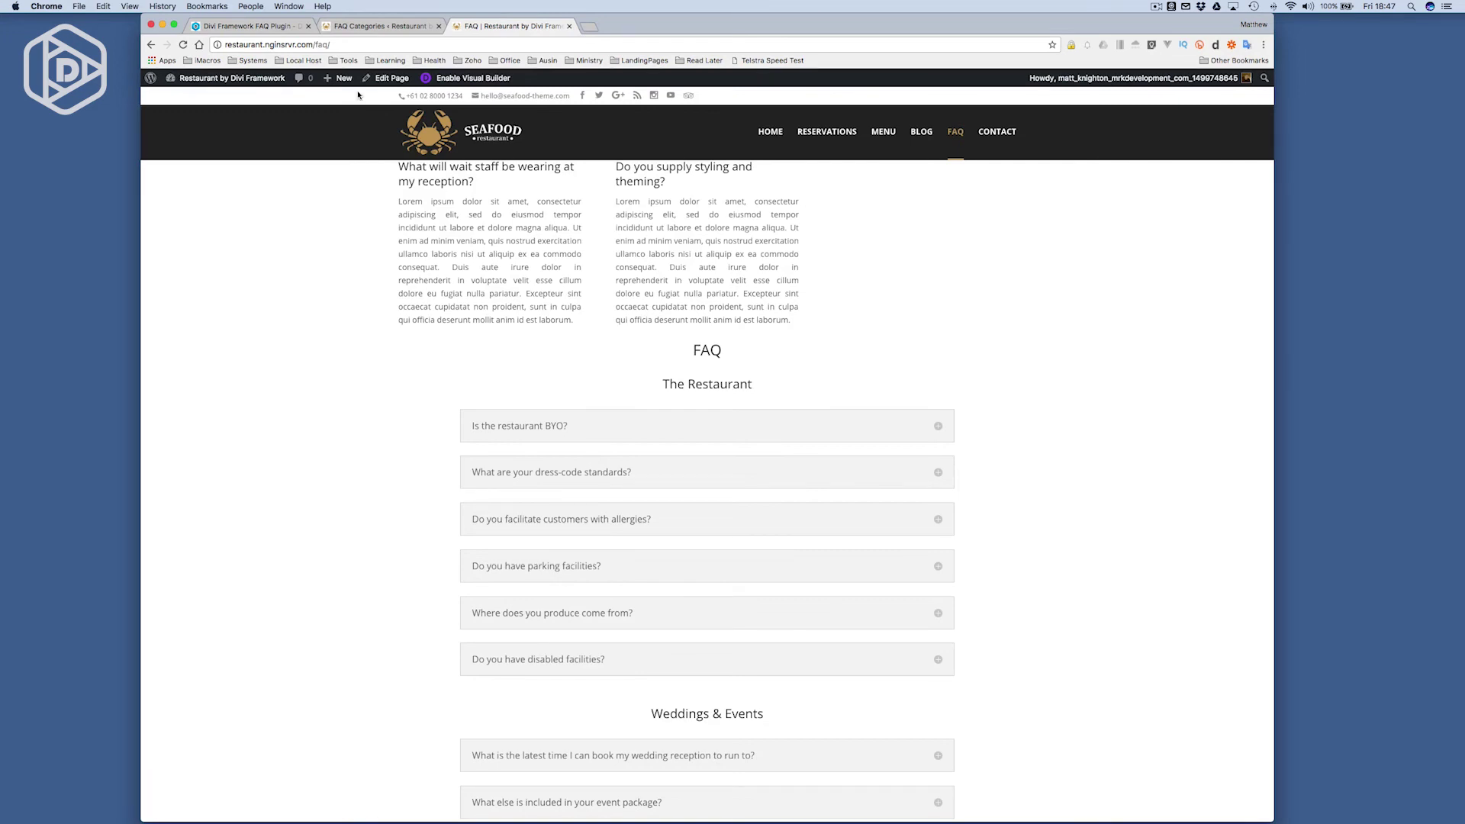
{"action": "left_click", "coordinate": [363, 26]}
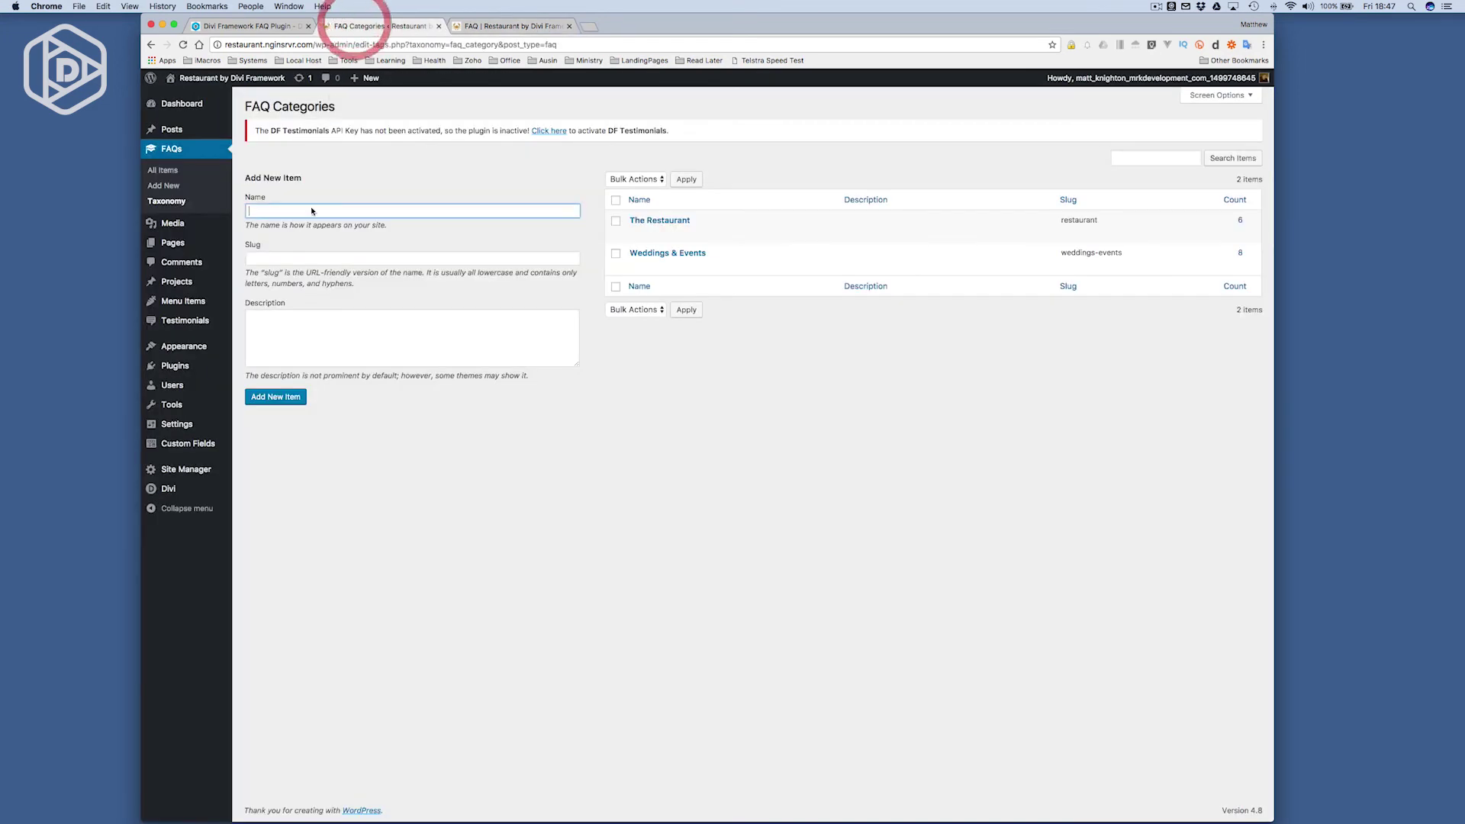
{"action": "left_click", "coordinate": [168, 173]}
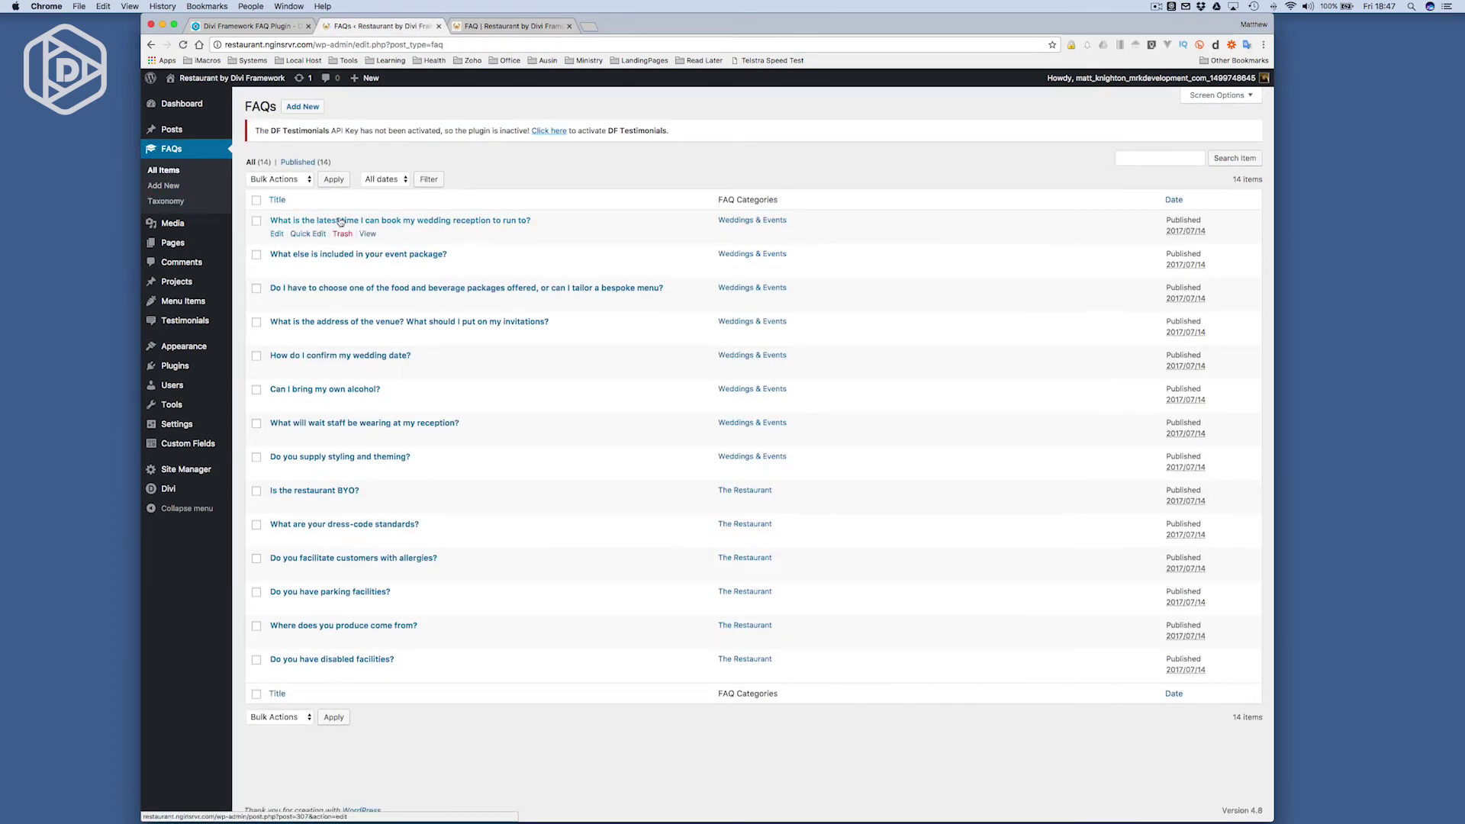
{"action": "left_click", "coordinate": [507, 26]}
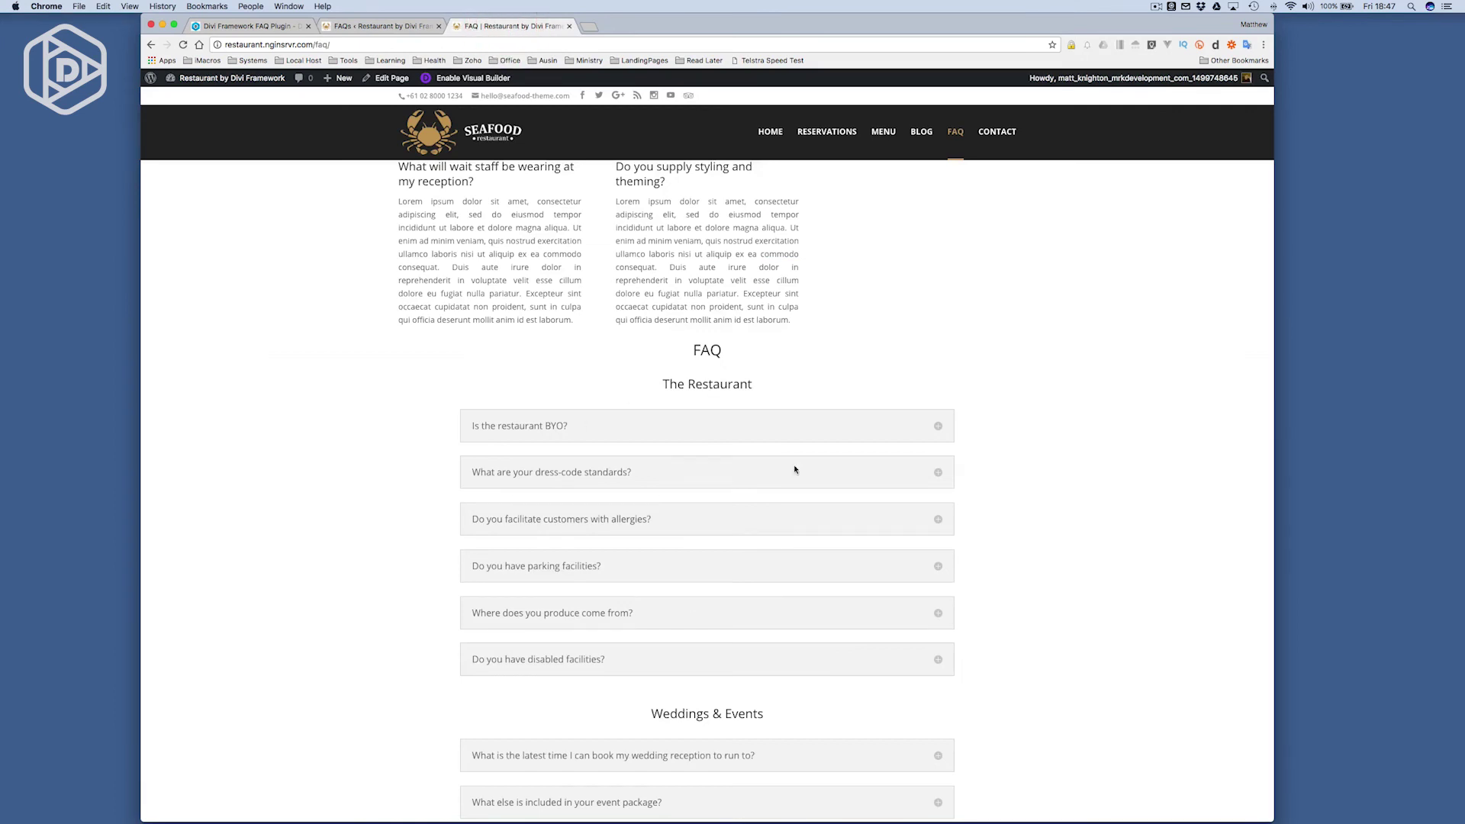